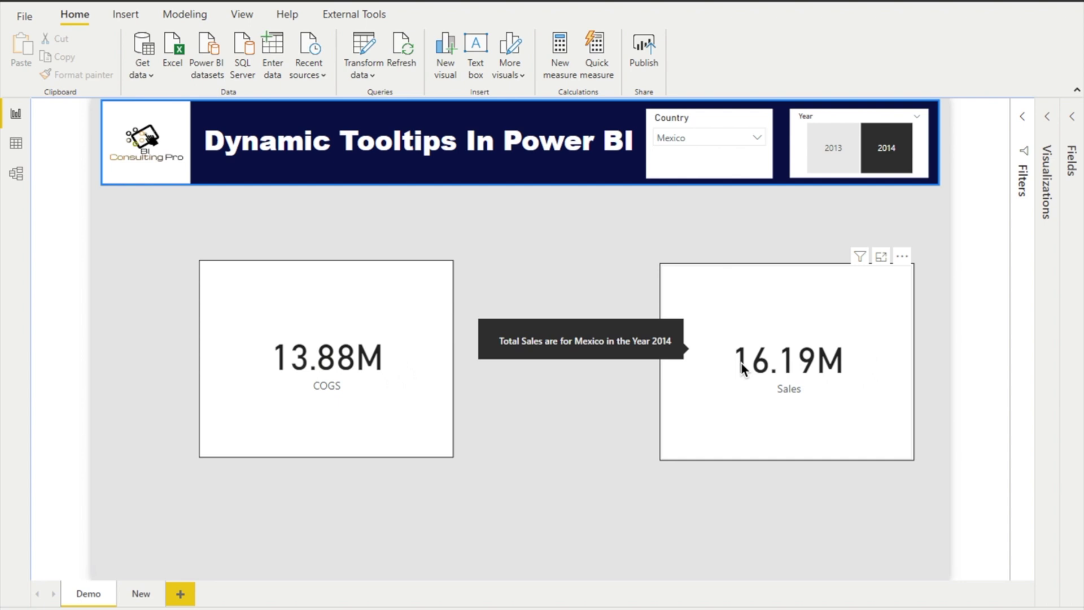
Filter the Demo page cards to Year 2013 and Country France, then go to the New page.
left_click(821, 151)
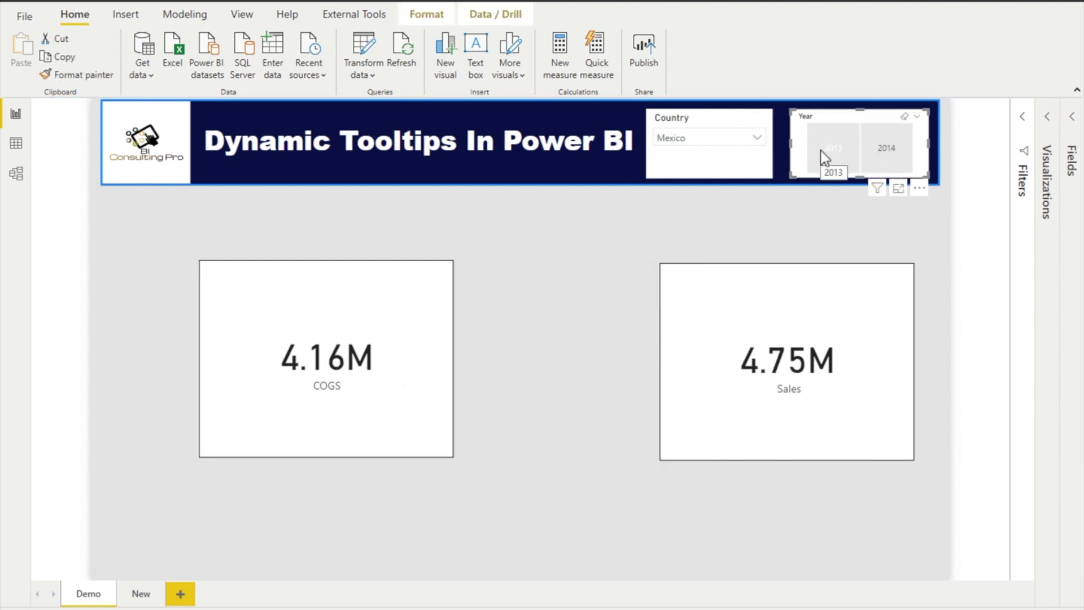
mouse_move(795, 342)
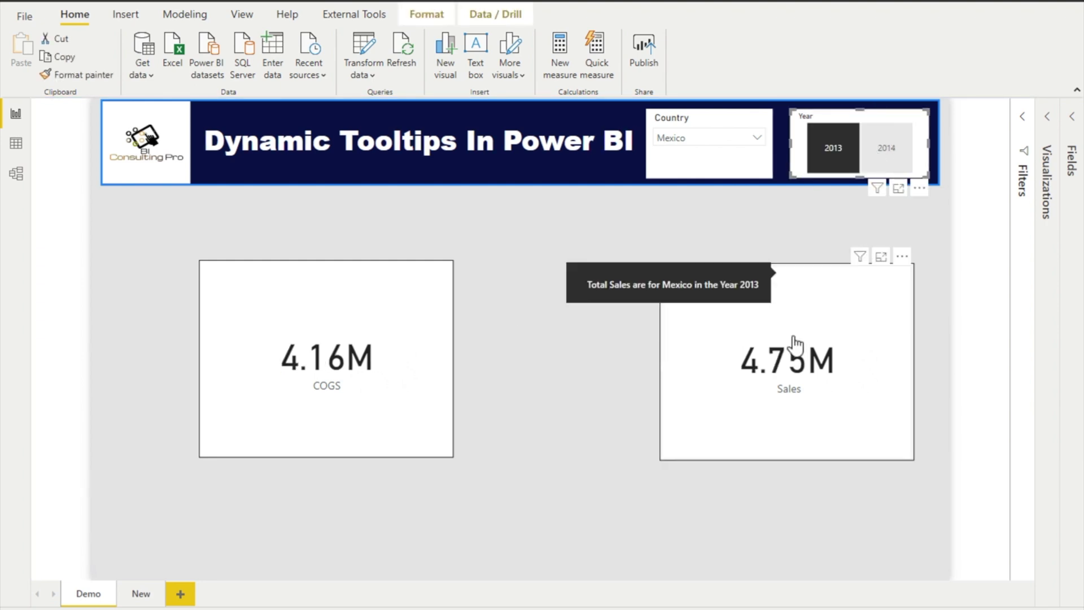
left_click(692, 136)
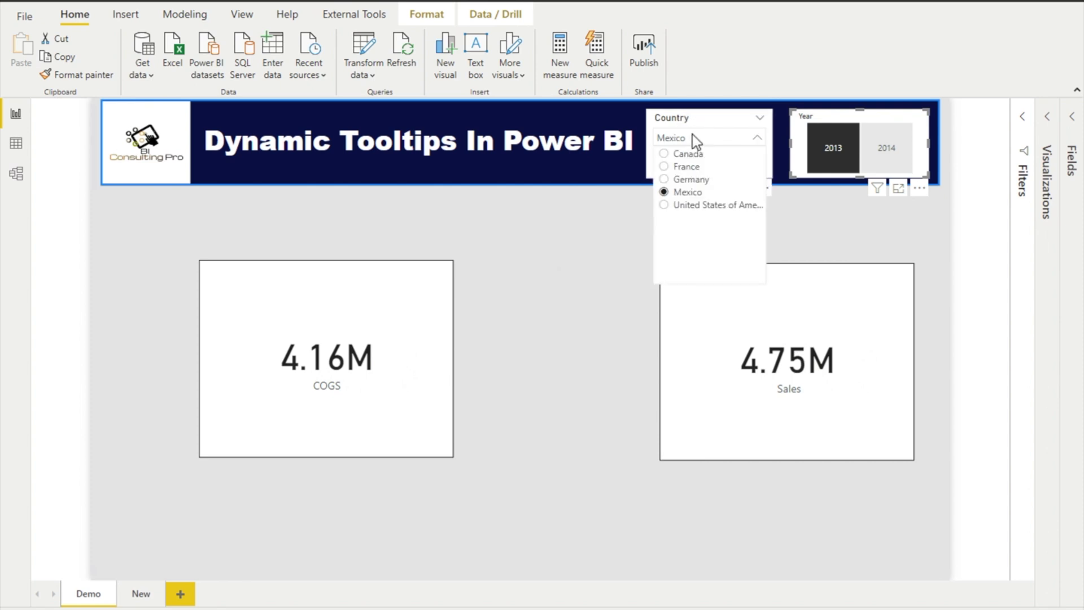
left_click(686, 167)
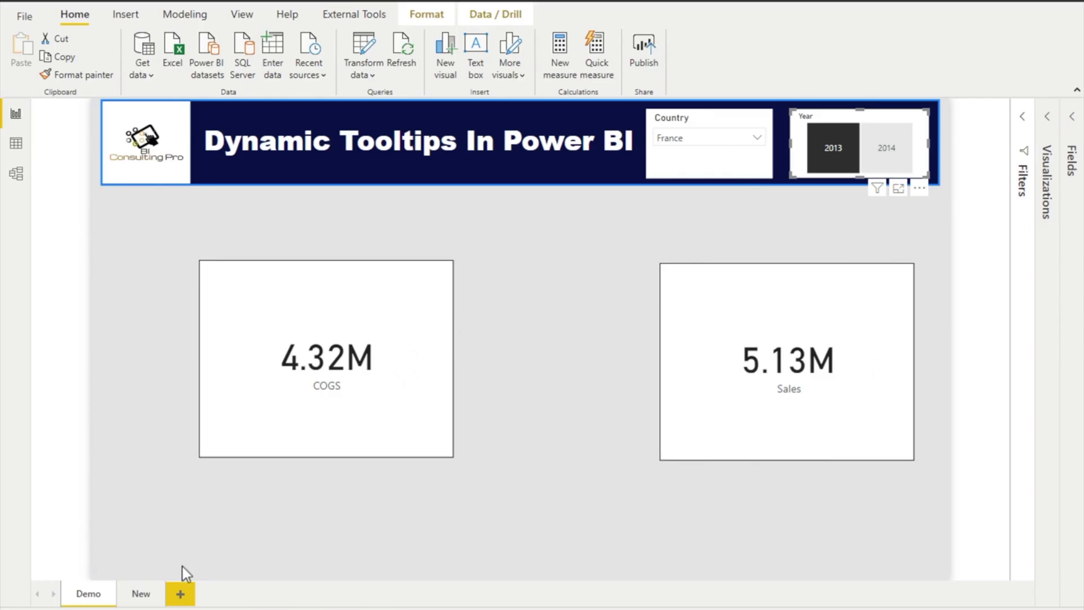
left_click(136, 593)
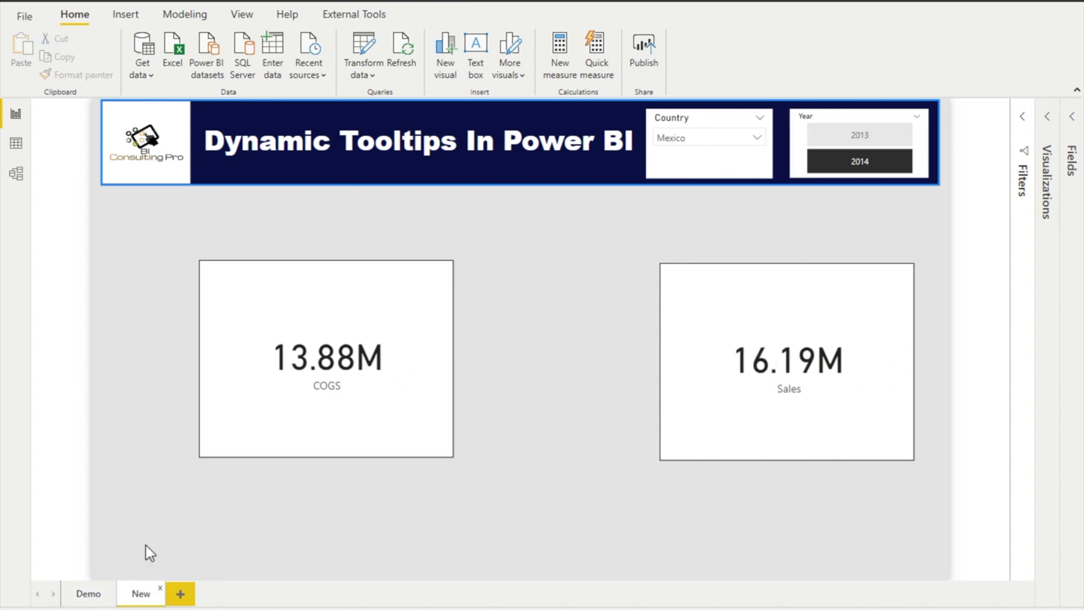
mouse_move(720, 352)
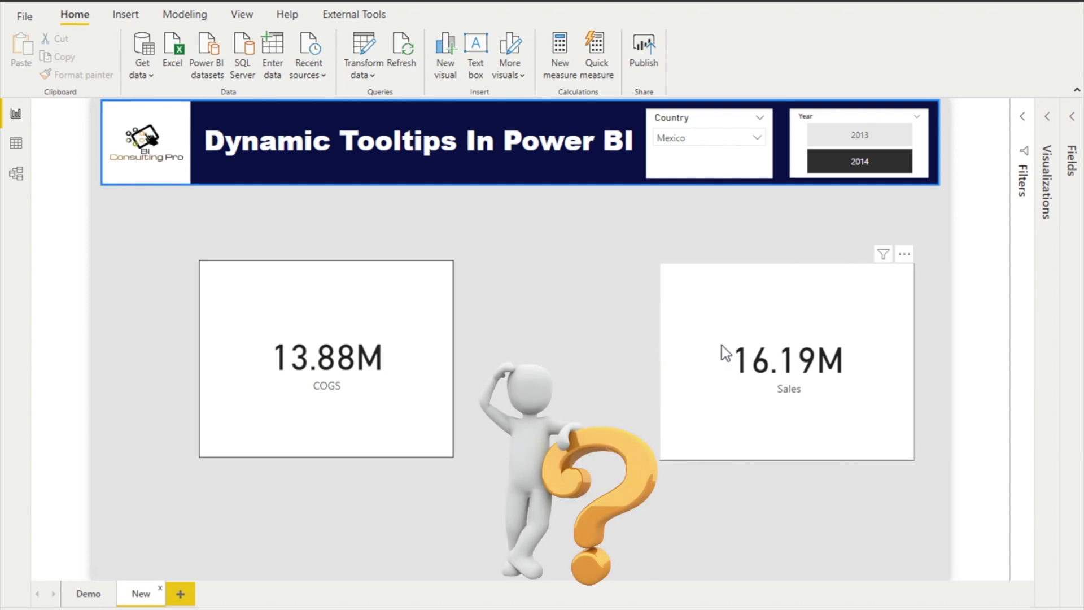
Search AppSource for 'tooltip' and add the Dynamic Tooltip by MAQ Software visual.
left_click(1050, 133)
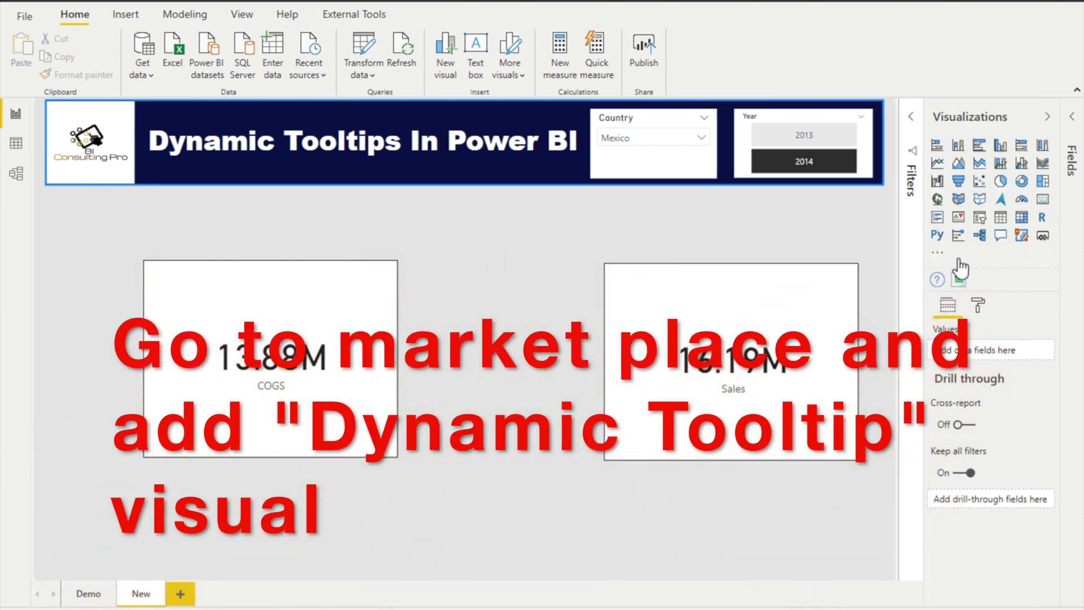
left_click(939, 253)
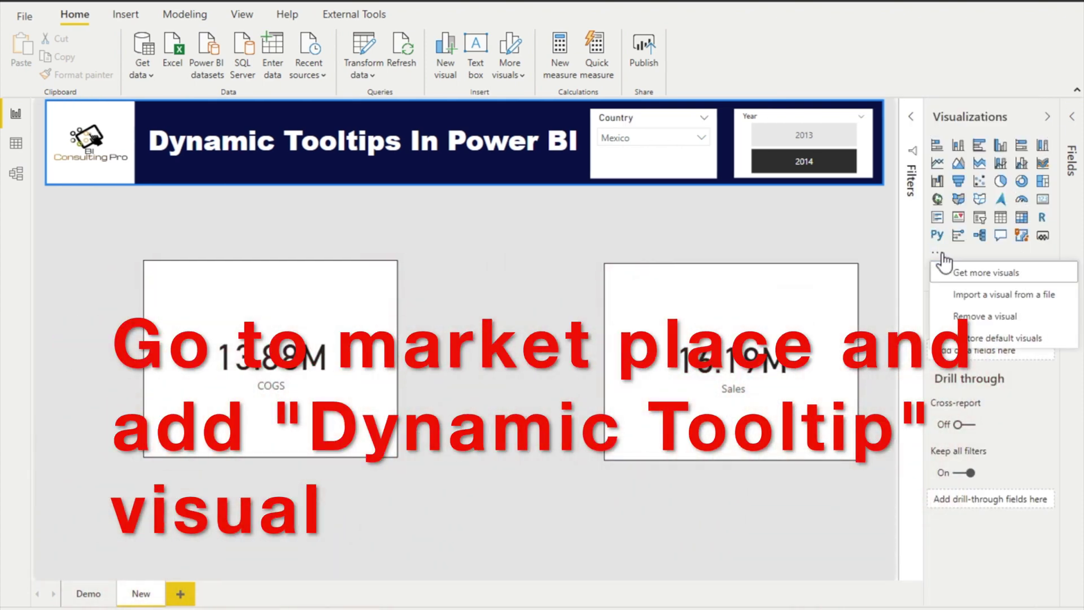
left_click(988, 280)
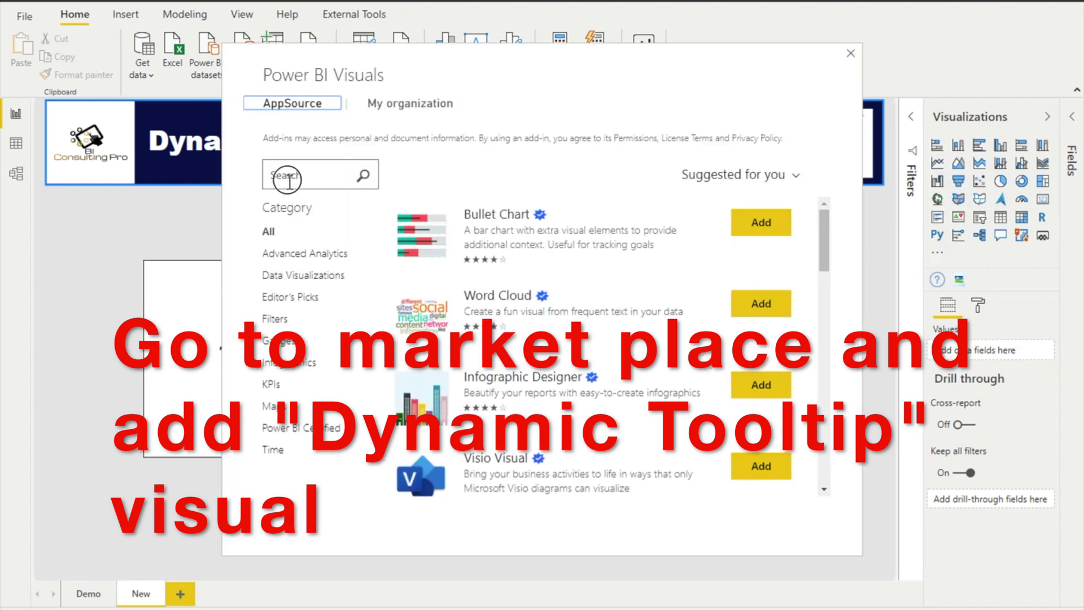
left_click(289, 180)
type("tooltip")
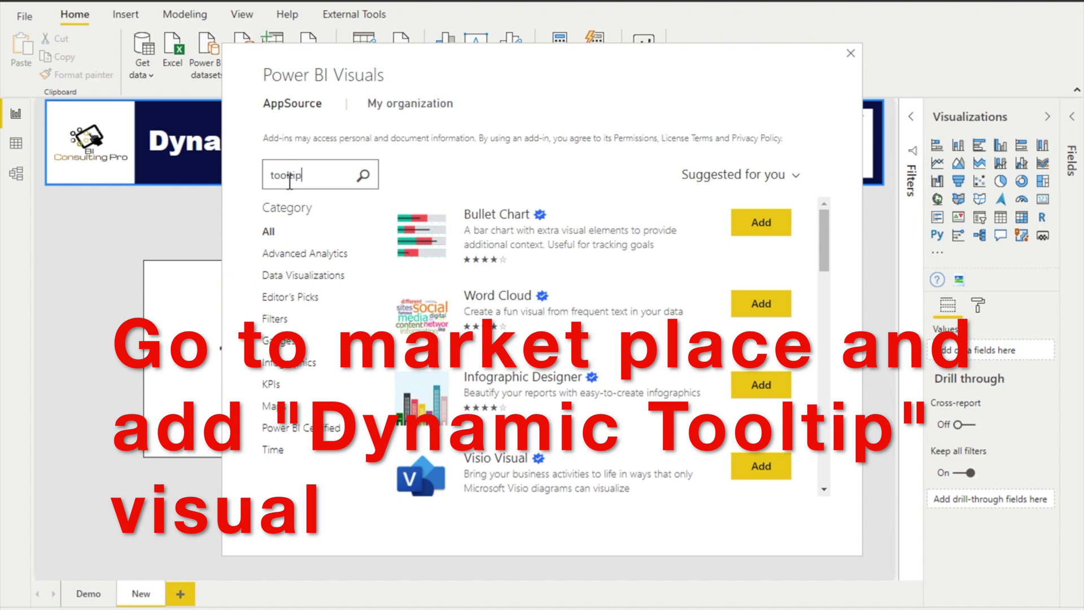
key("Return")
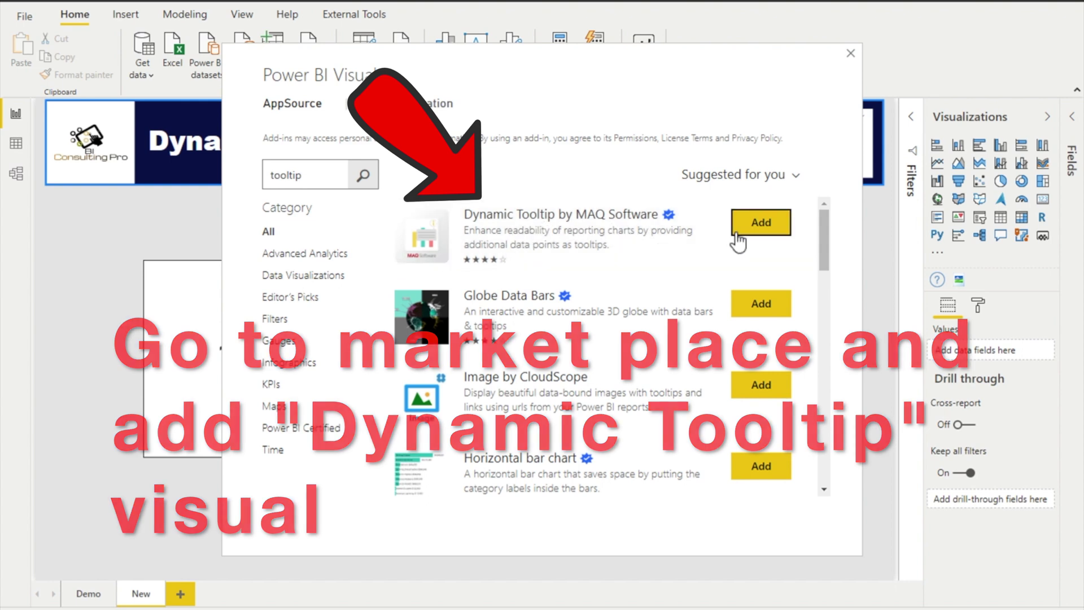
left_click(850, 54)
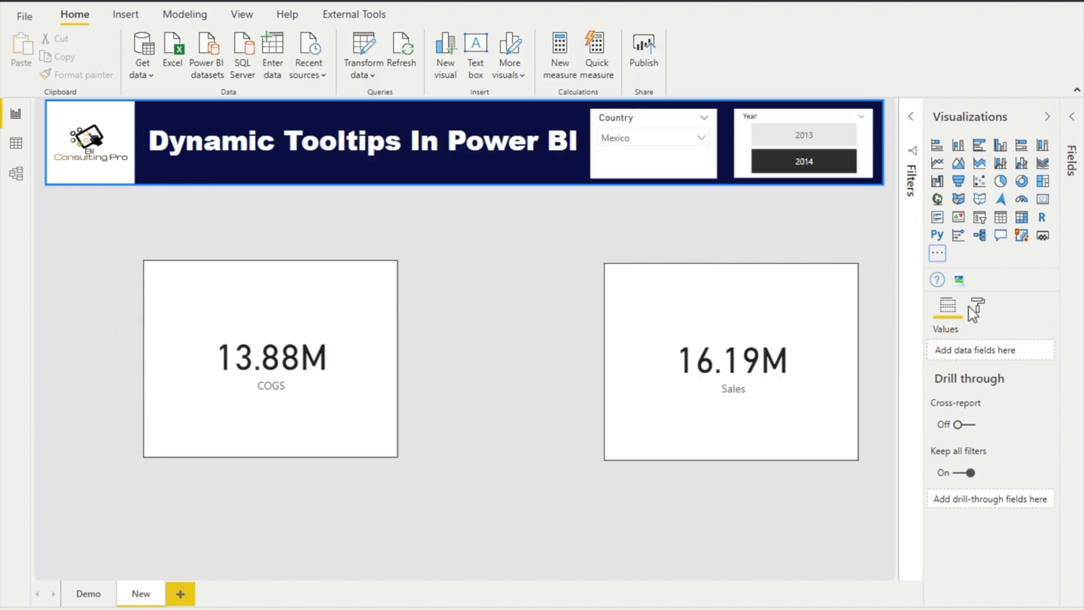
Insert a blank Dynamic Tooltip visual on the New page and glance at its General format settings.
left_click(935, 283)
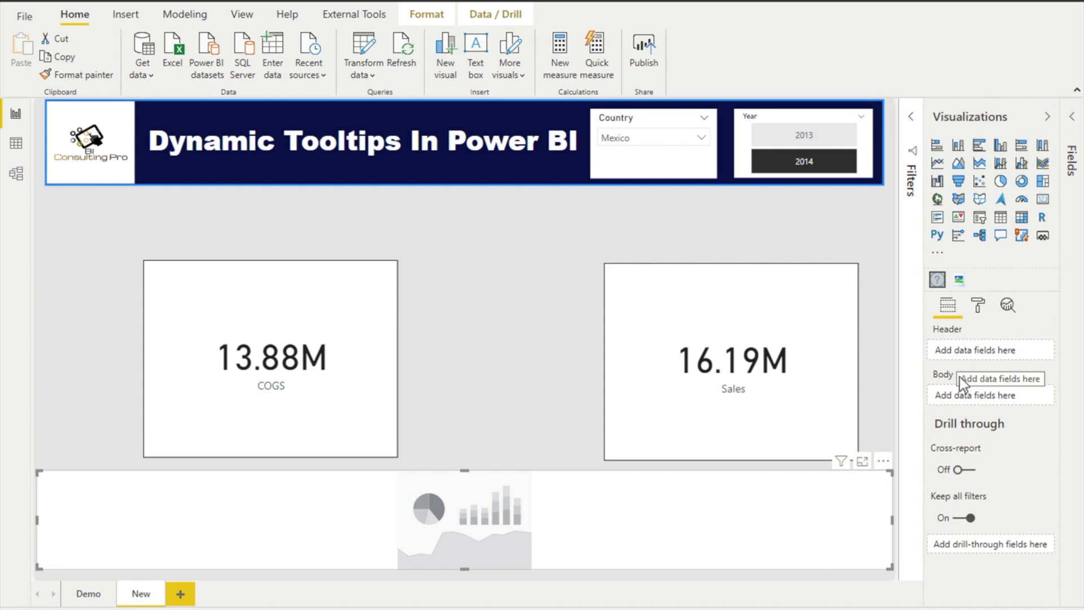
left_click(978, 308)
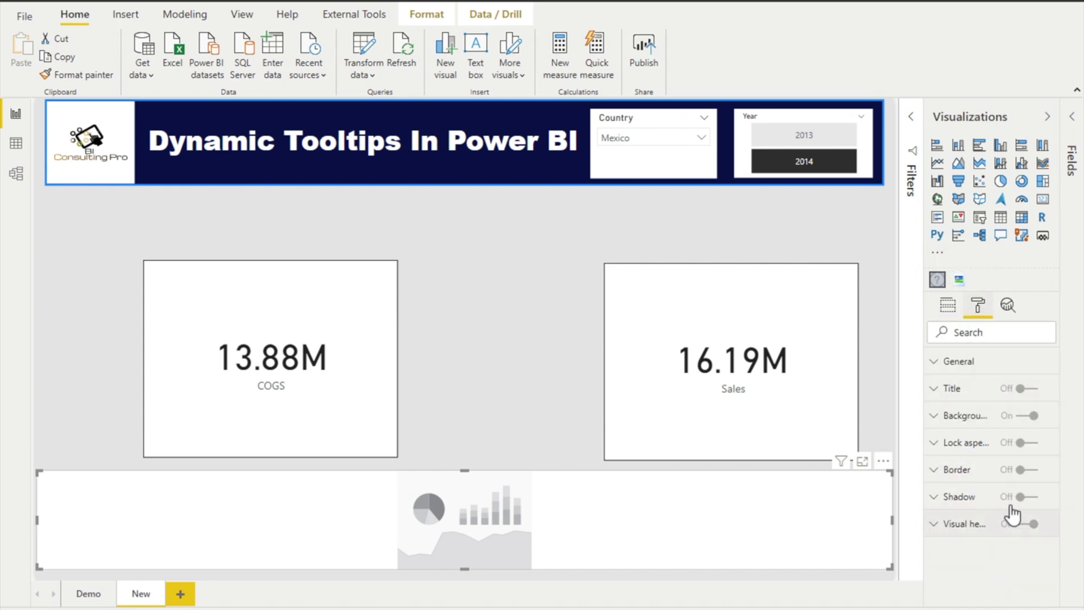
left_click(947, 366)
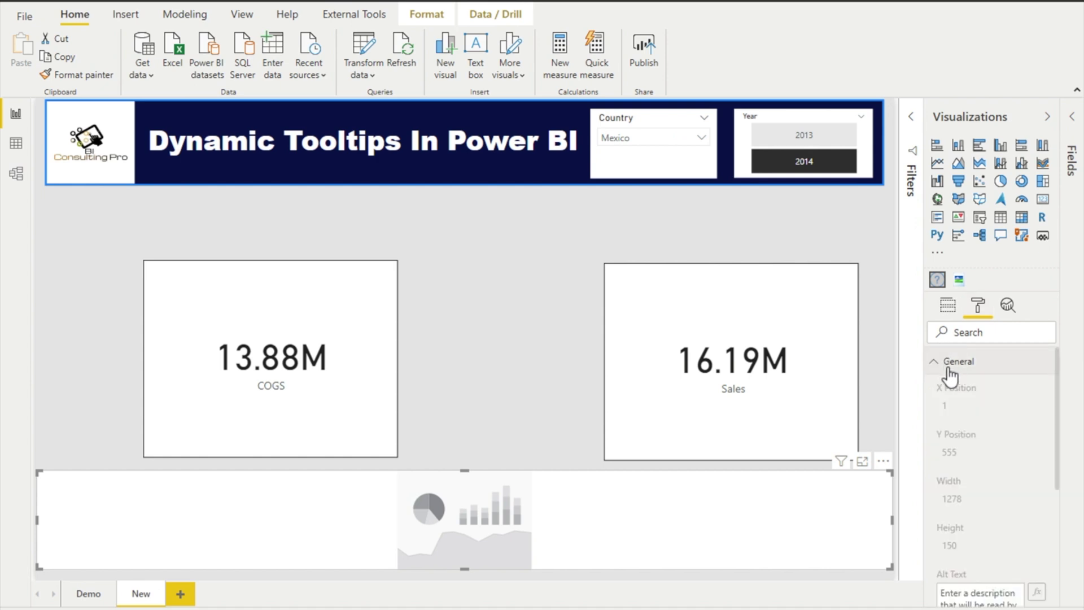
left_click(948, 366)
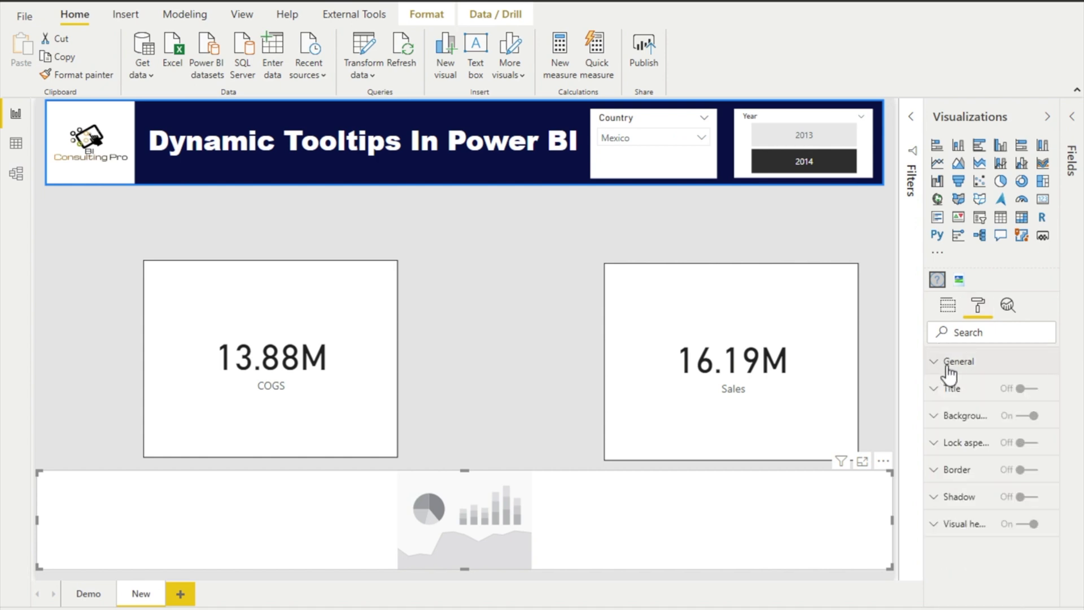
left_click(951, 309)
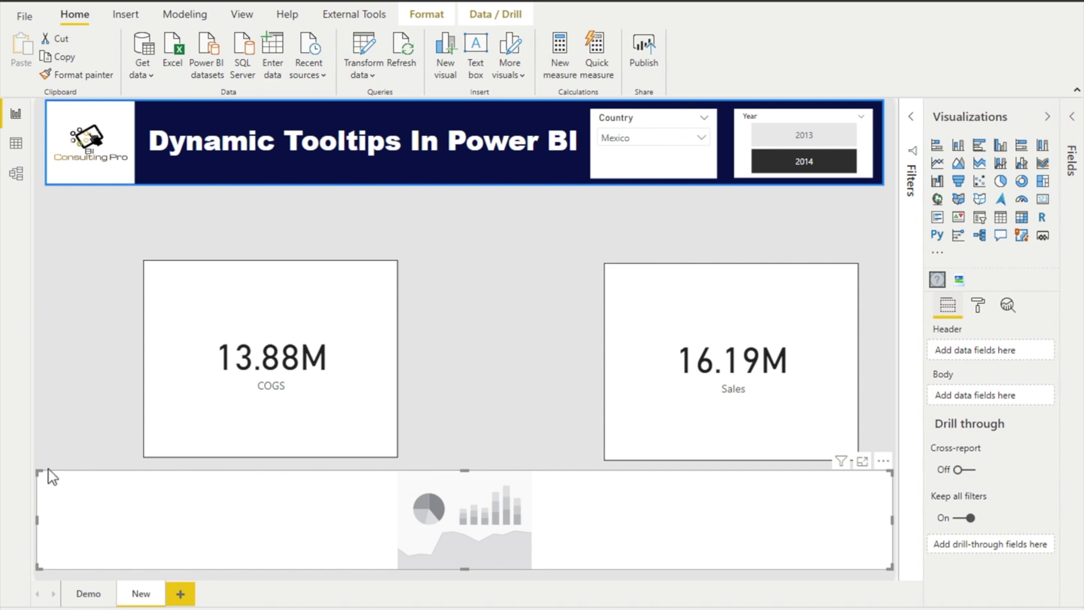
Move the tooltip visual onto the Sales card and stretch it to the card's exact size.
mouse_move(37, 472)
left_mouse_down()
mouse_move(648, 423)
mouse_move(687, 364)
mouse_move(675, 312)
left_mouse_up()
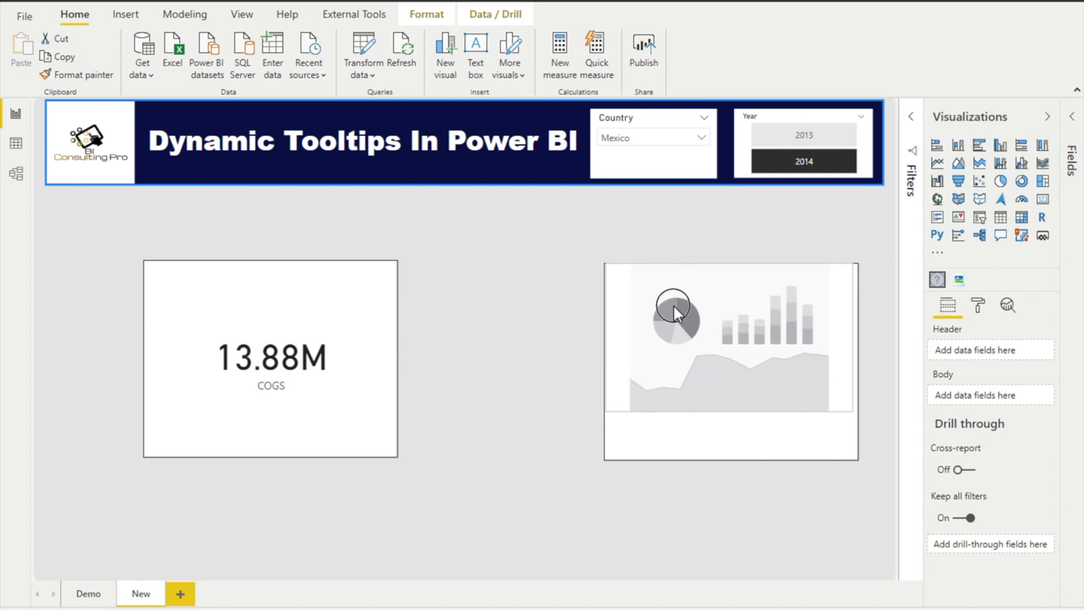
left_click_drag(674, 306, 674, 303)
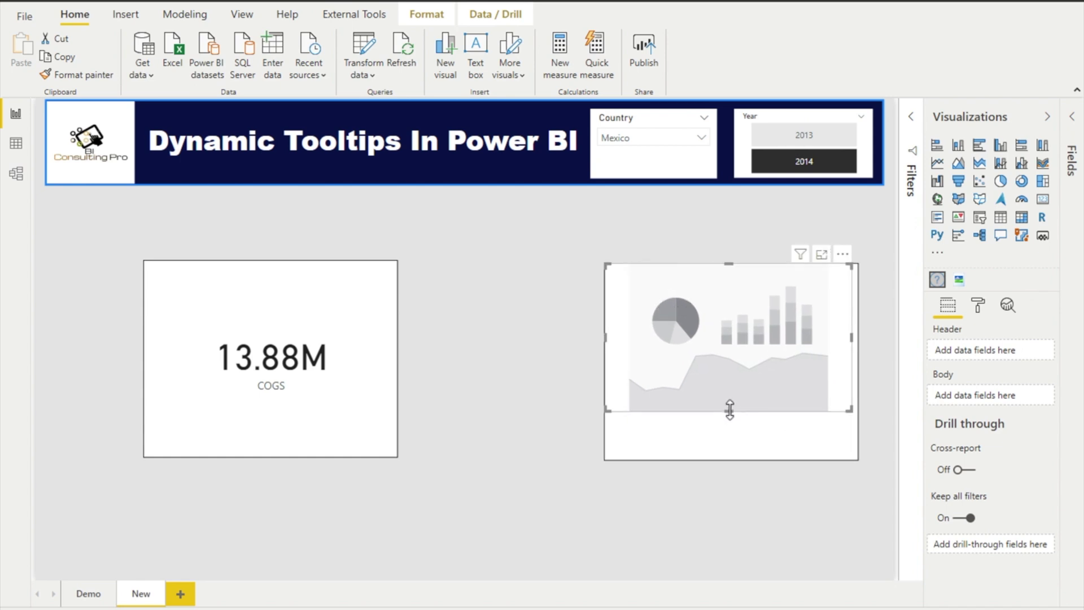
left_click_drag(729, 410, 737, 457)
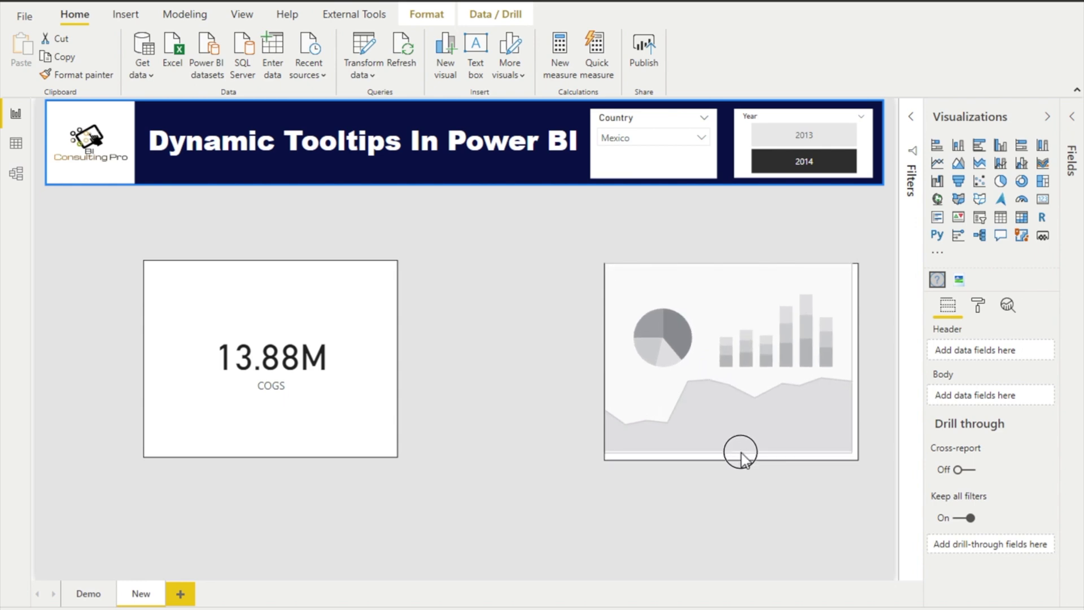
left_click_drag(741, 455, 742, 455)
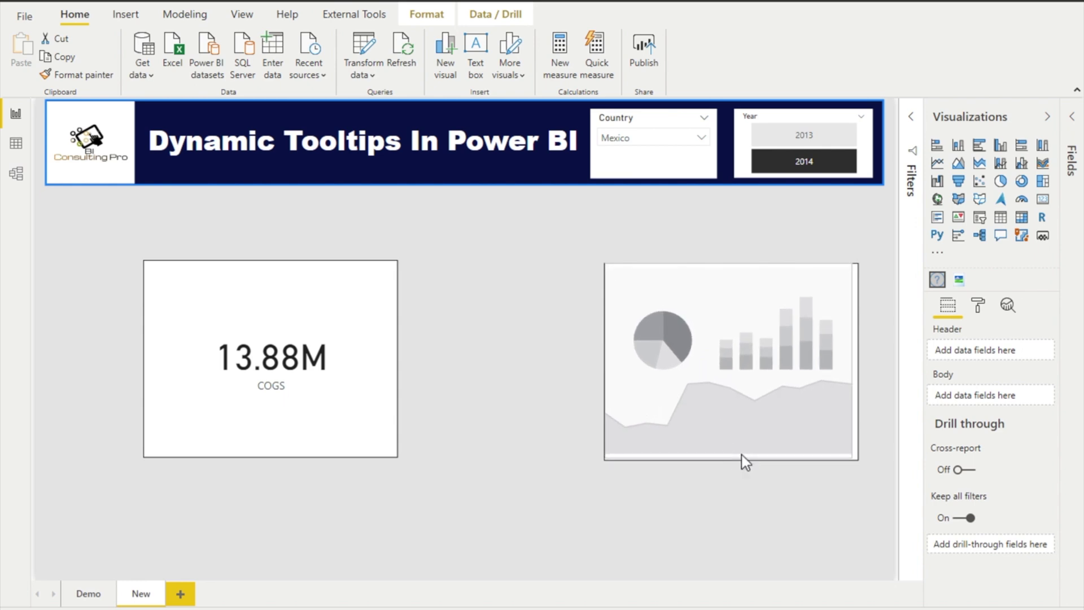
left_click(799, 401)
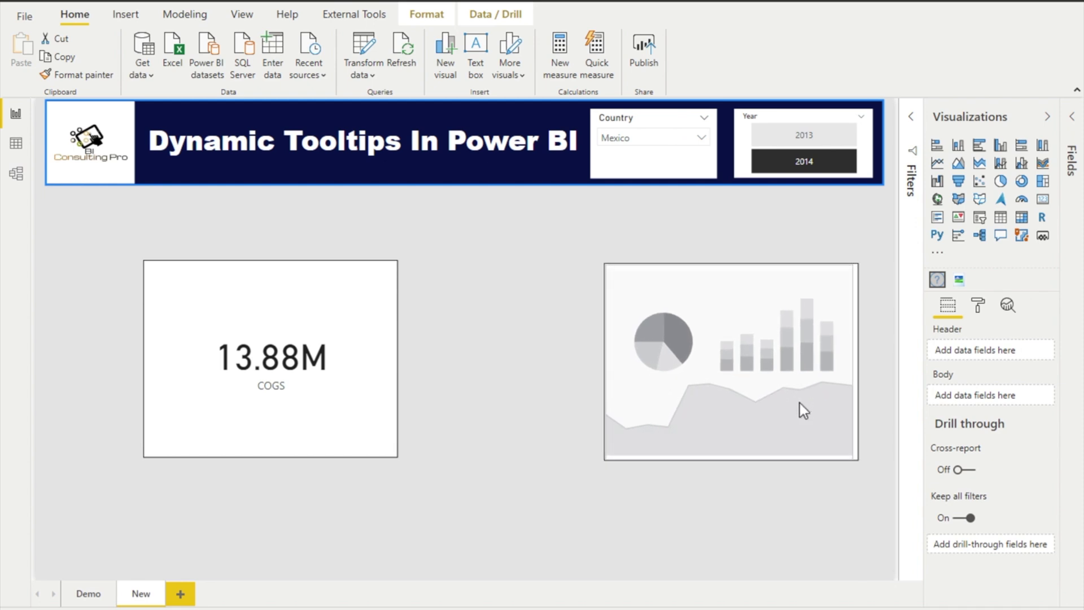
left_click(800, 402)
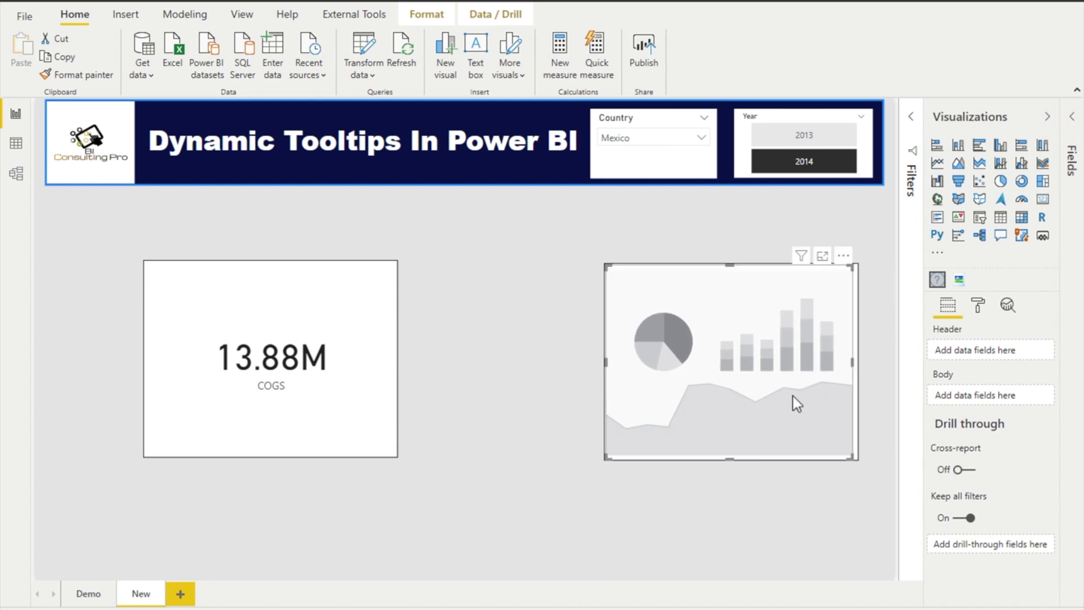
left_click(420, 22)
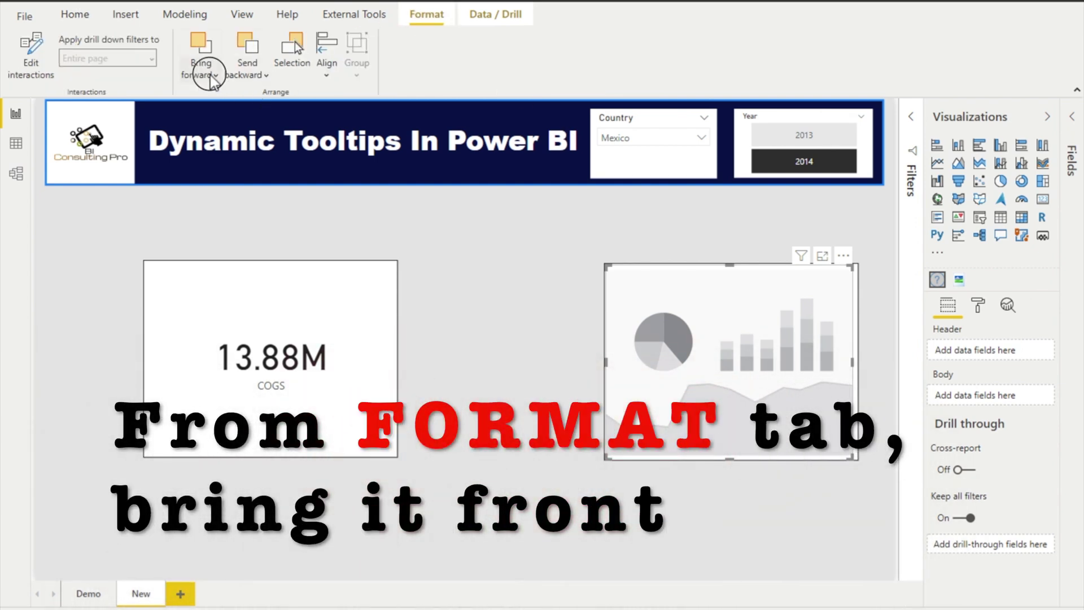
Bring the tooltip visual to the front of the page.
left_click(200, 68)
left_click(216, 124)
left_click(75, 14)
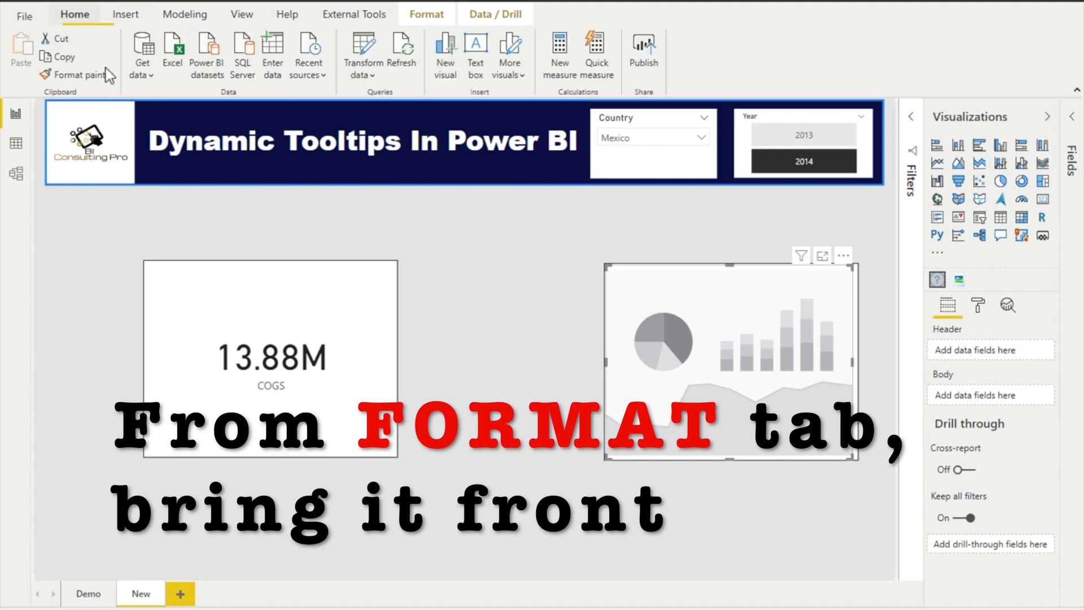
left_click(447, 388)
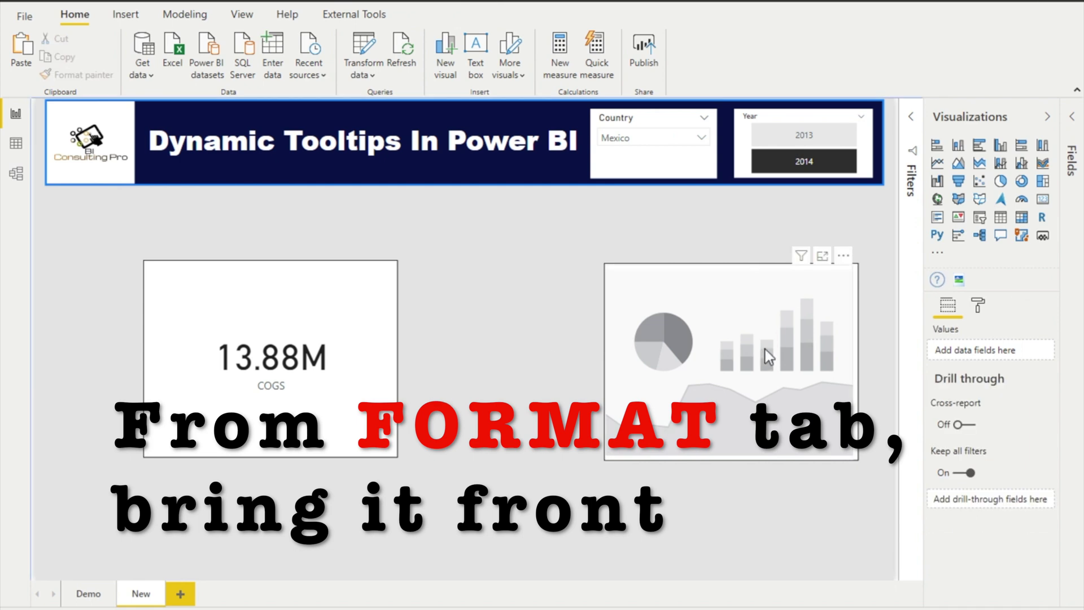
Move the tooltip visual over the COGS card and paste a copy over the Sales card.
left_click_drag(766, 356, 305, 354)
left_click(307, 351)
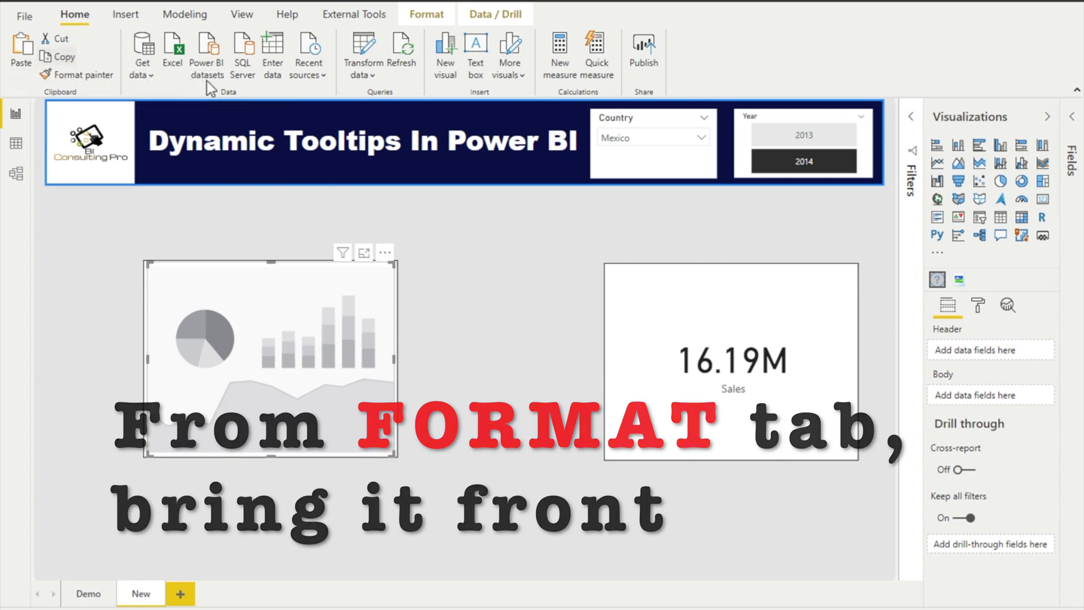
left_click(568, 311)
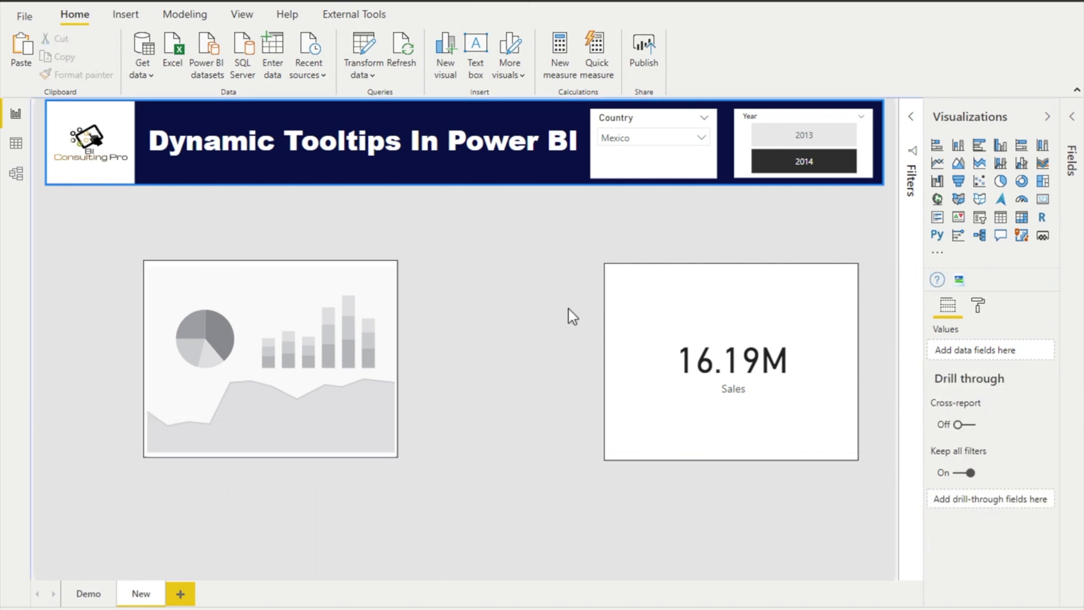
key("ctrl+v")
mouse_move(310, 314)
left_mouse_down()
mouse_move(653, 352)
mouse_move(772, 317)
left_mouse_up()
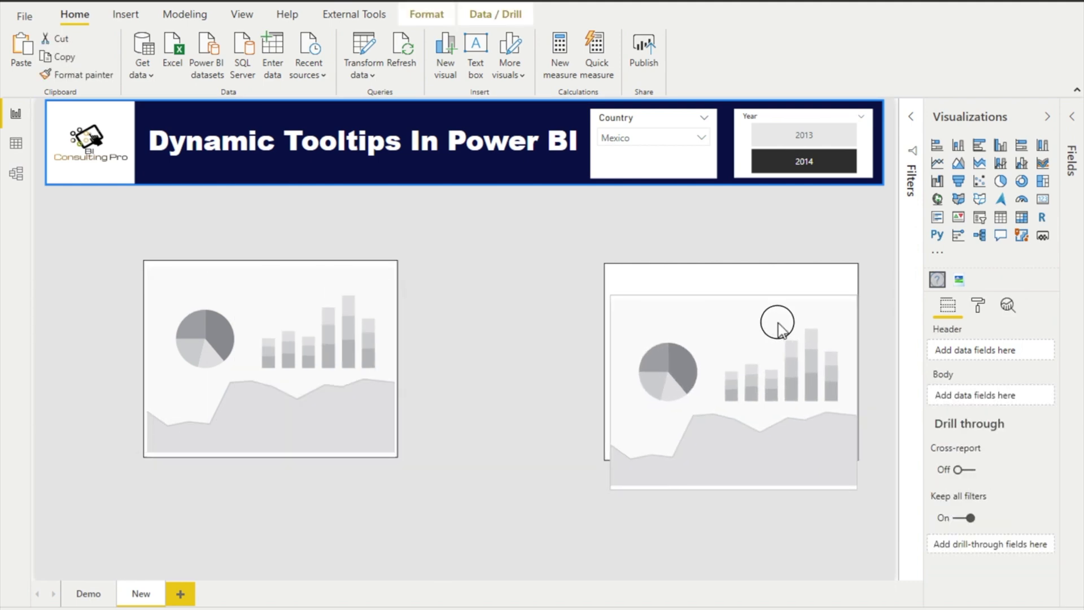
left_click(765, 316)
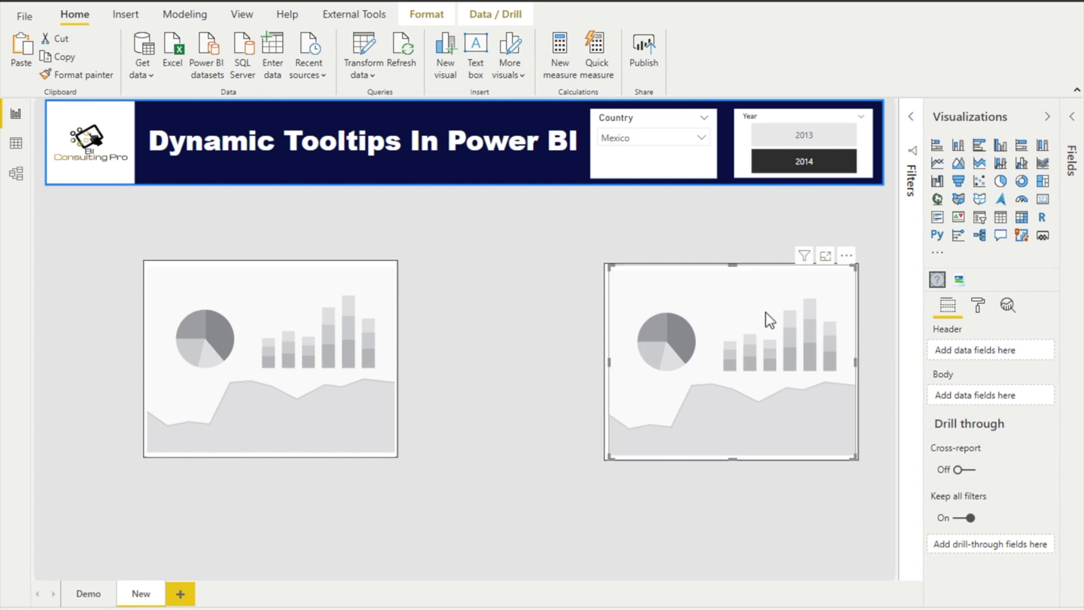
Put the Comment field into the right tooltip visual's Body.
left_click(511, 401)
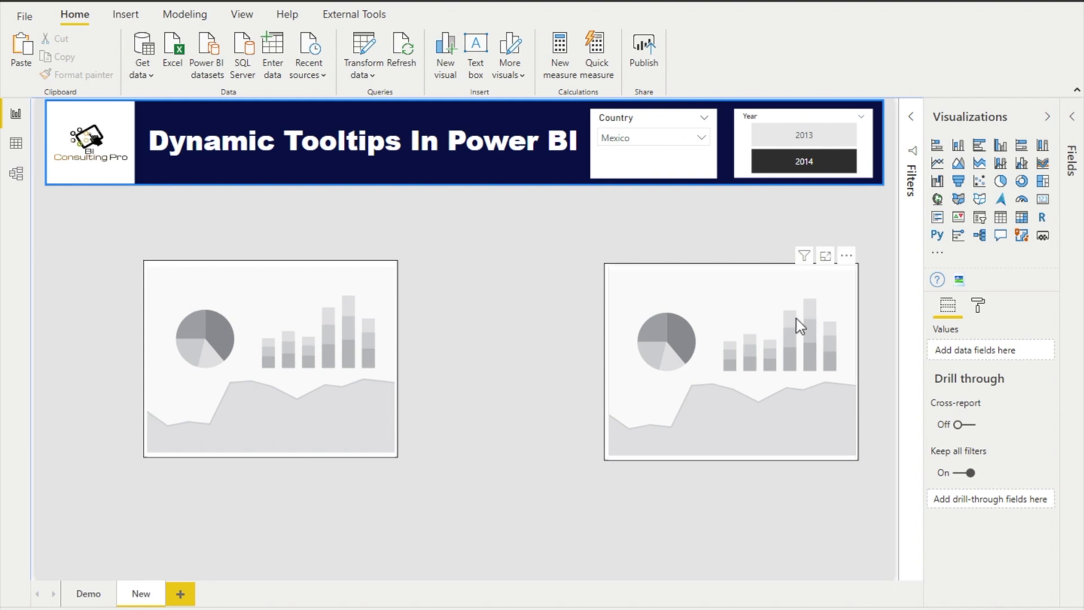
left_click(1073, 127)
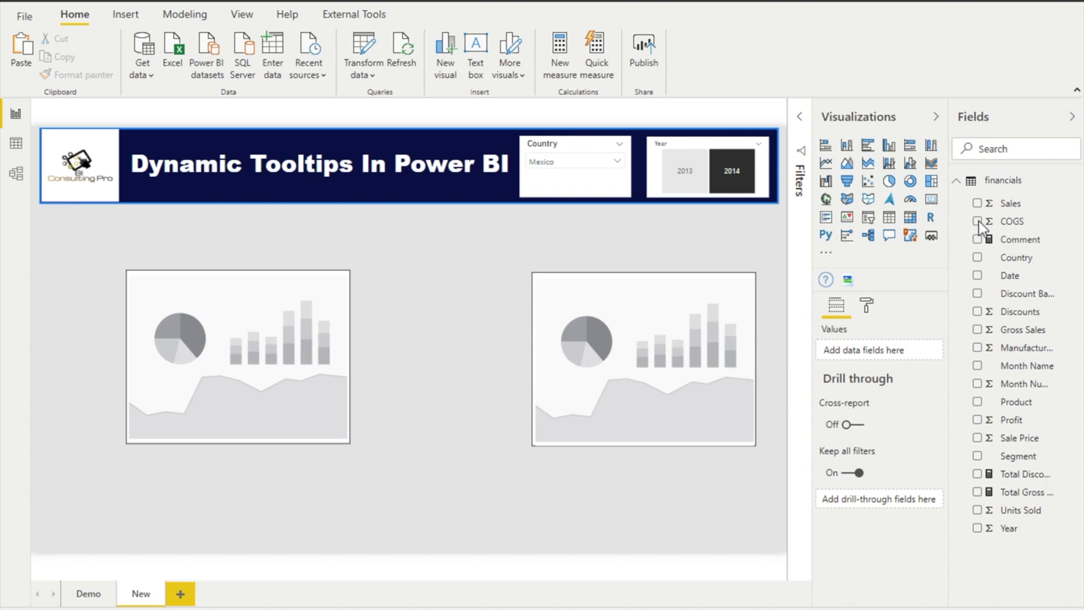
mouse_move(1020, 239)
left_click_drag(1002, 244, 697, 342)
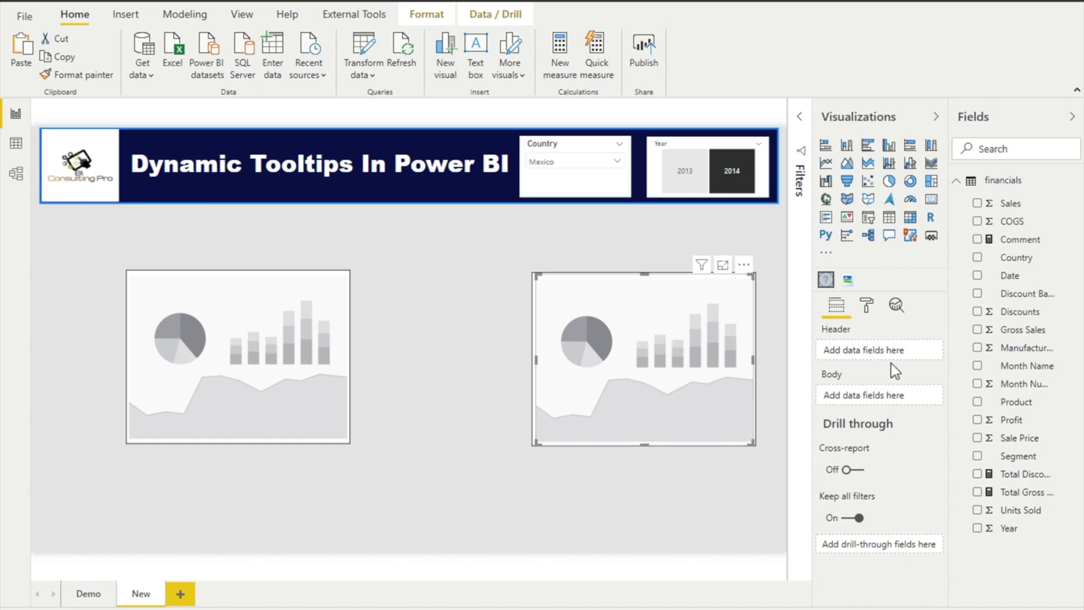
left_click_drag(1016, 240, 885, 398)
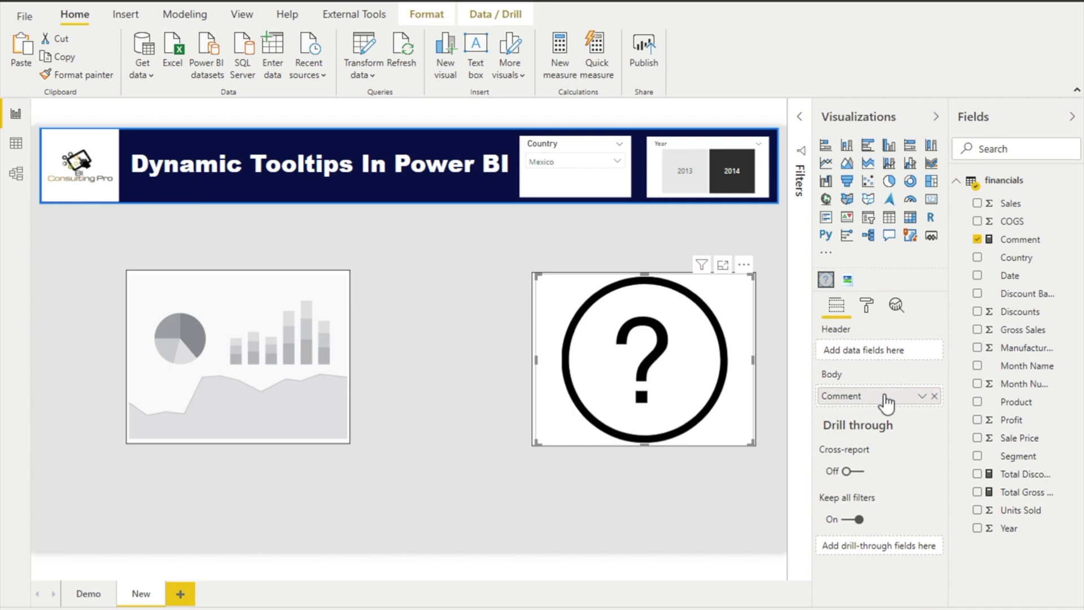
mouse_move(643, 359)
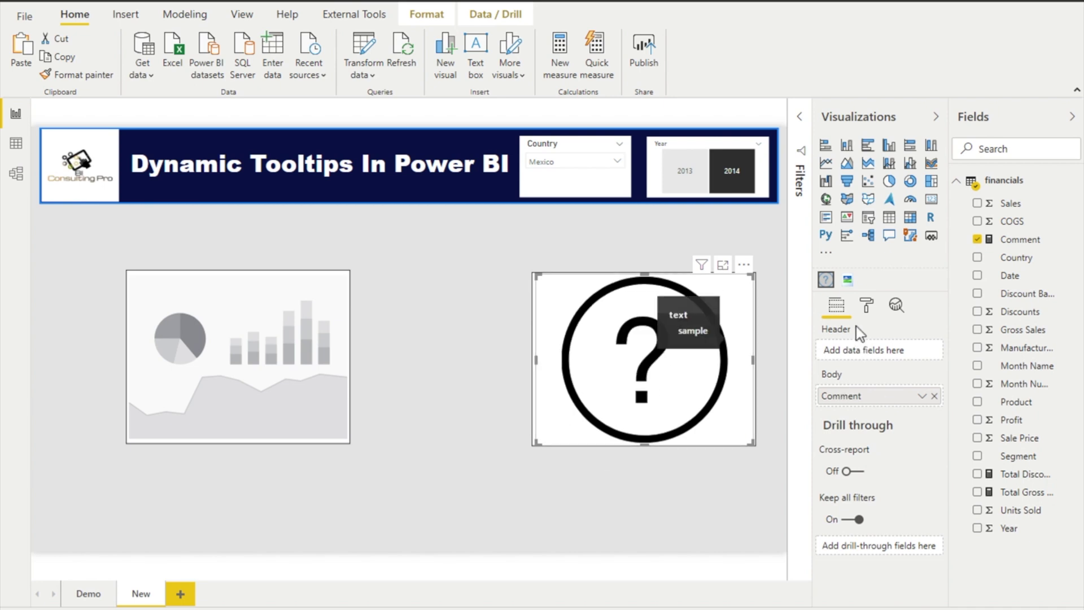
Give the left tooltip visual Total Discount as Header and Total Gross Sales as Body.
left_click(302, 369)
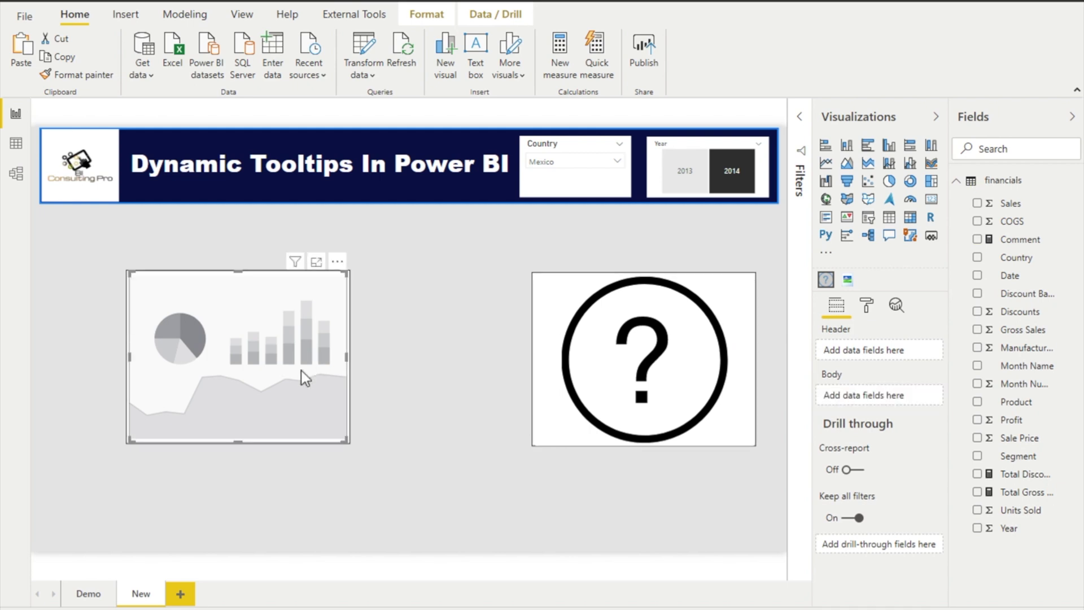
left_click_drag(989, 473, 868, 350)
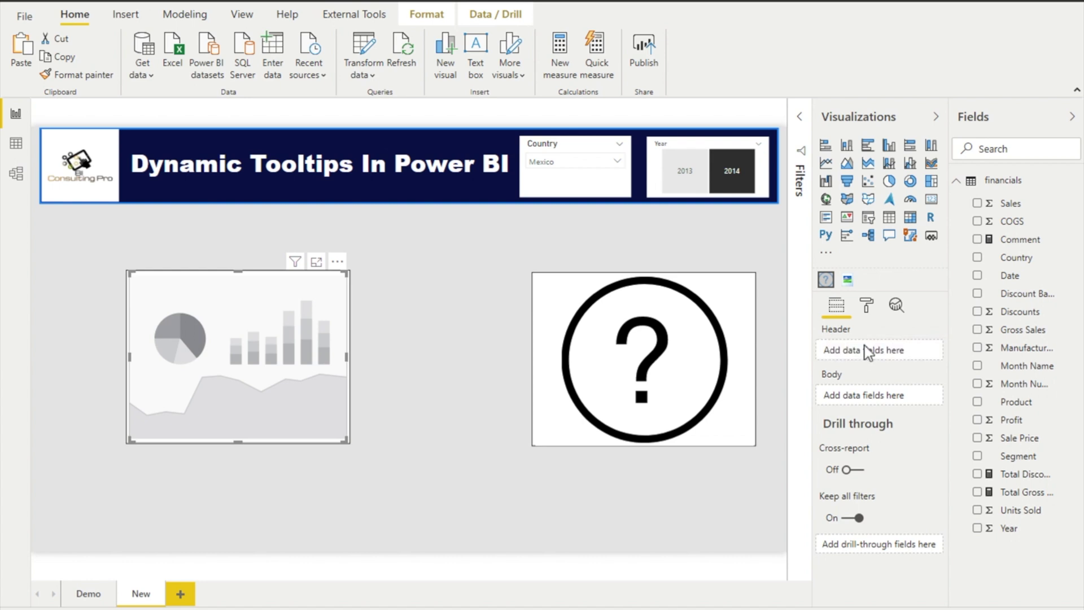
left_click_drag(868, 350, 864, 347)
left_click_drag(1021, 491, 895, 403)
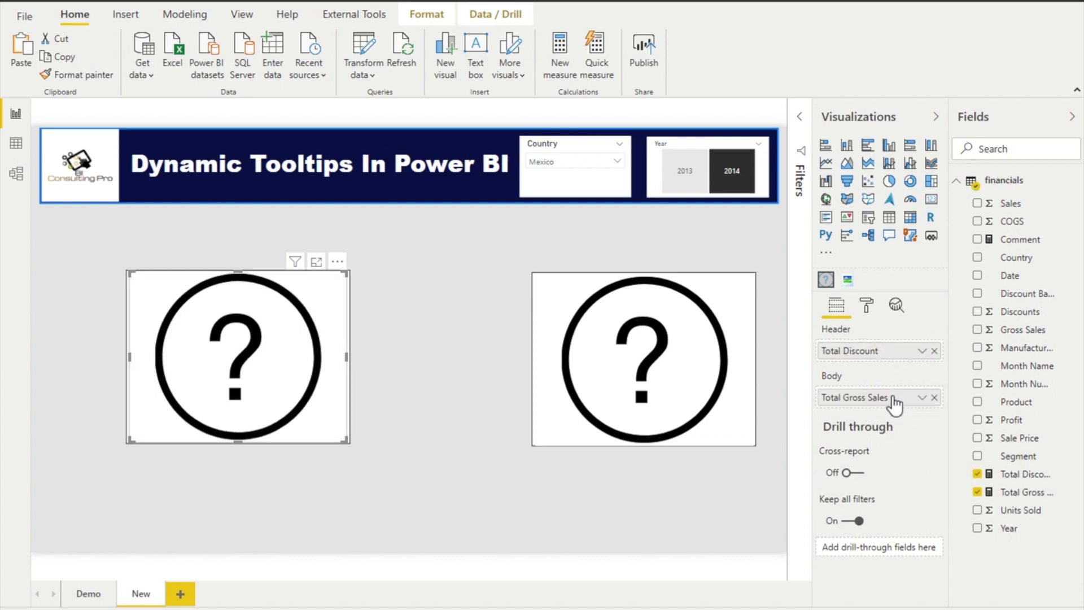
left_click(866, 306)
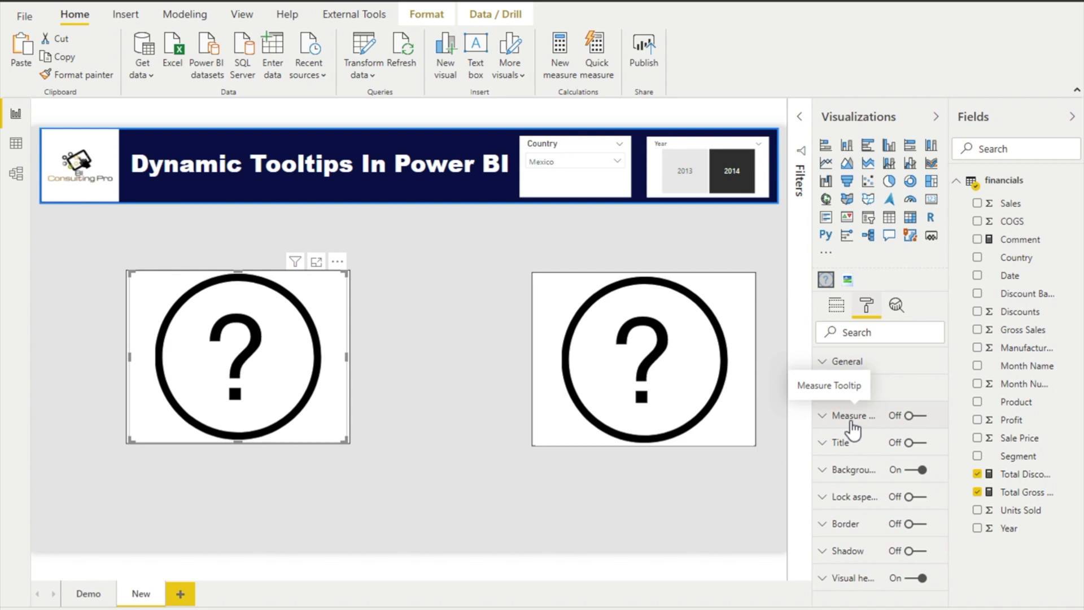
Switch the Measure Tooltip toggle On, then select the right tooltip visual.
left_click(910, 416)
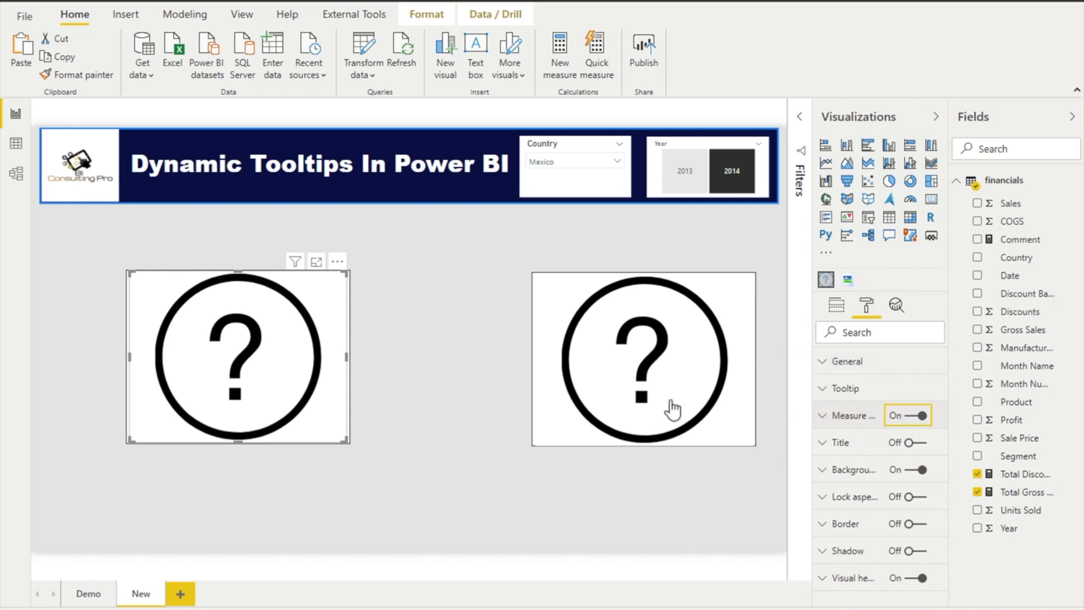
left_click(672, 409)
left_click(907, 418)
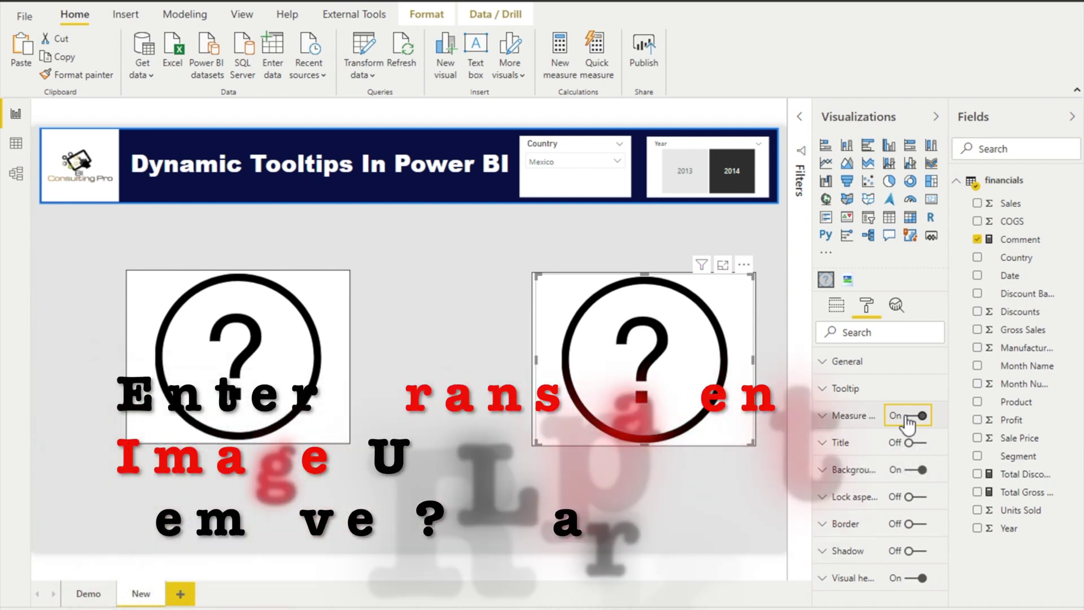
Copy the image address of the transparent Canva image in Google Images.
left_click(855, 391)
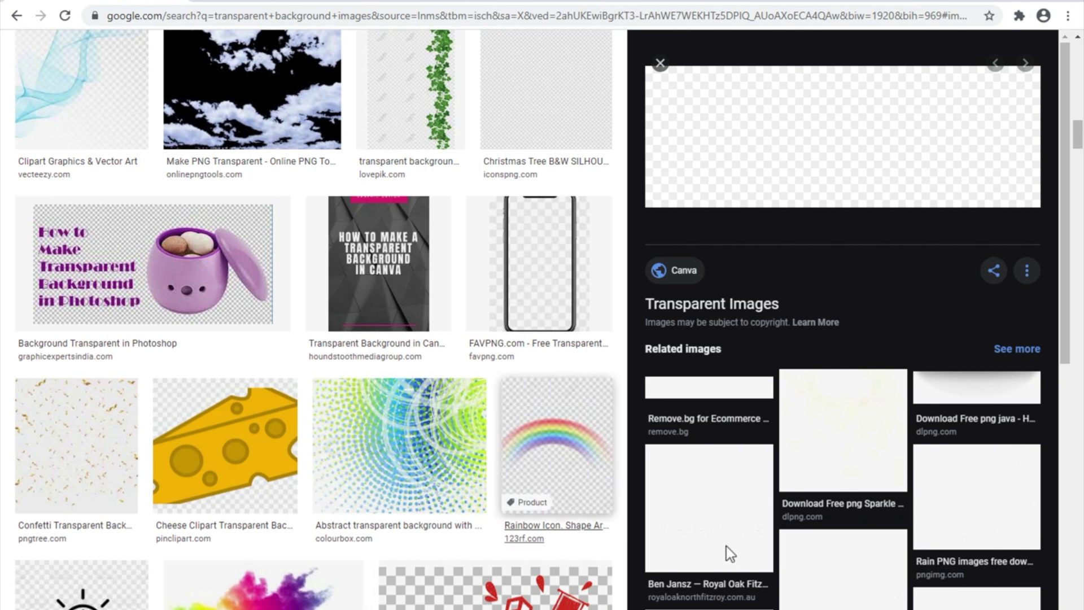
right_click(762, 136)
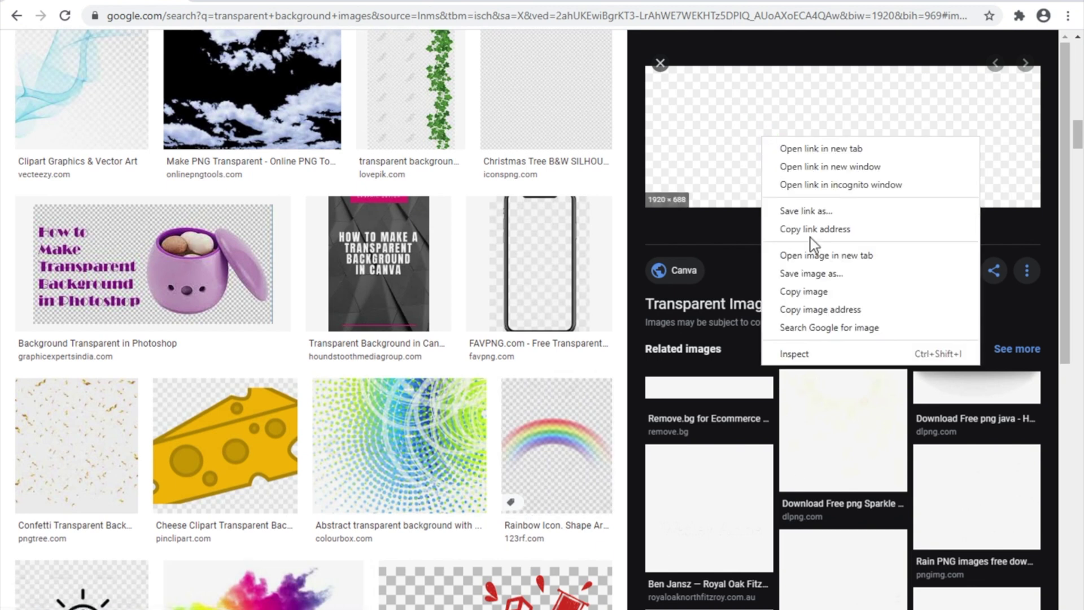
left_click(822, 308)
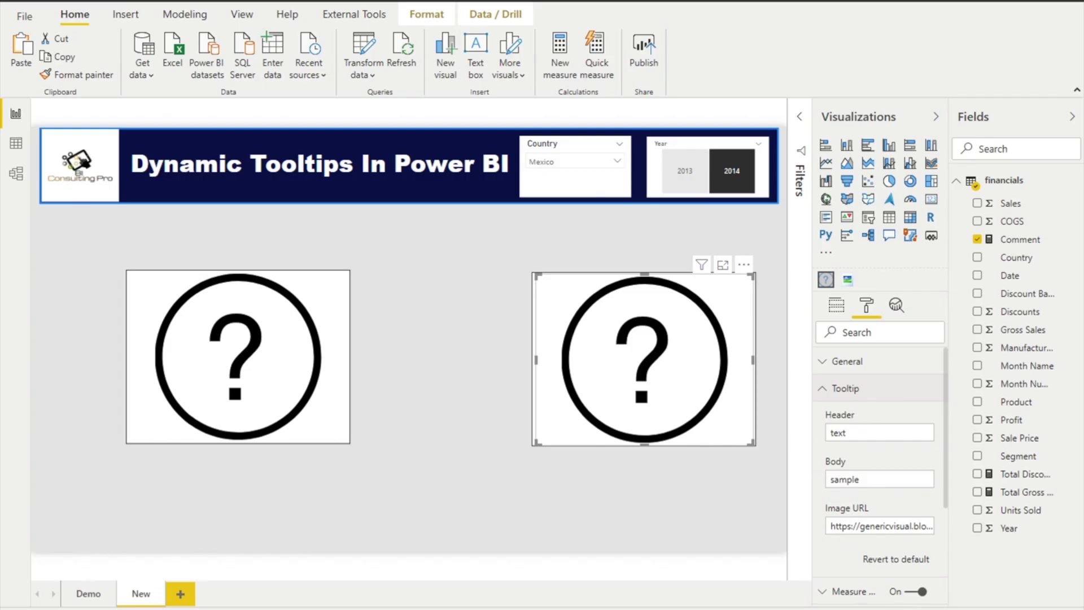
Paste the transparent image URL into the right visual's Image URL and turn its Background off.
left_click(866, 525)
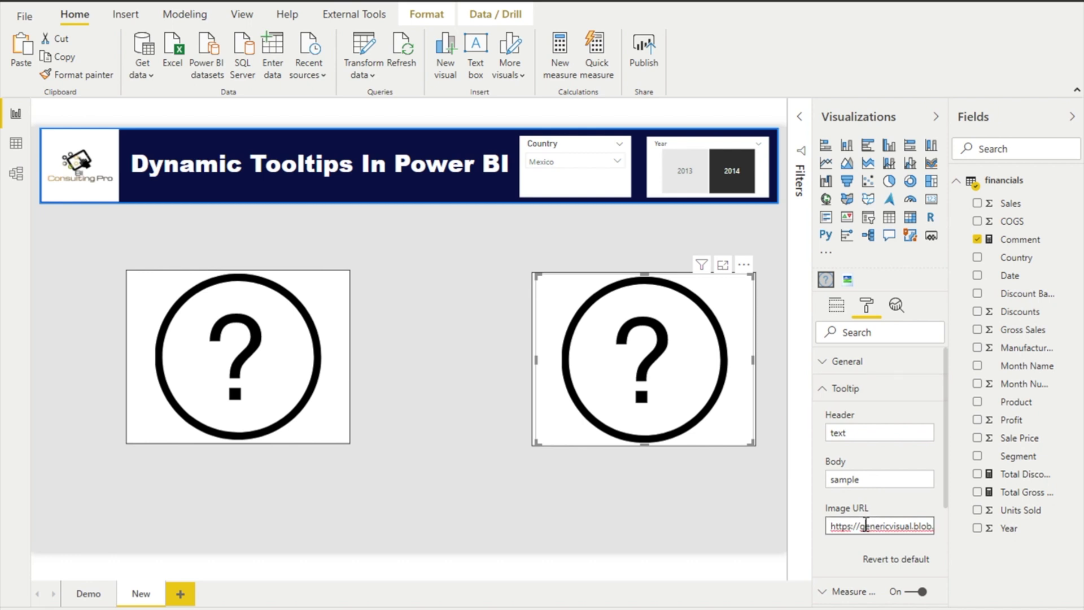
key("ctrl+a")
key("ctrl+v")
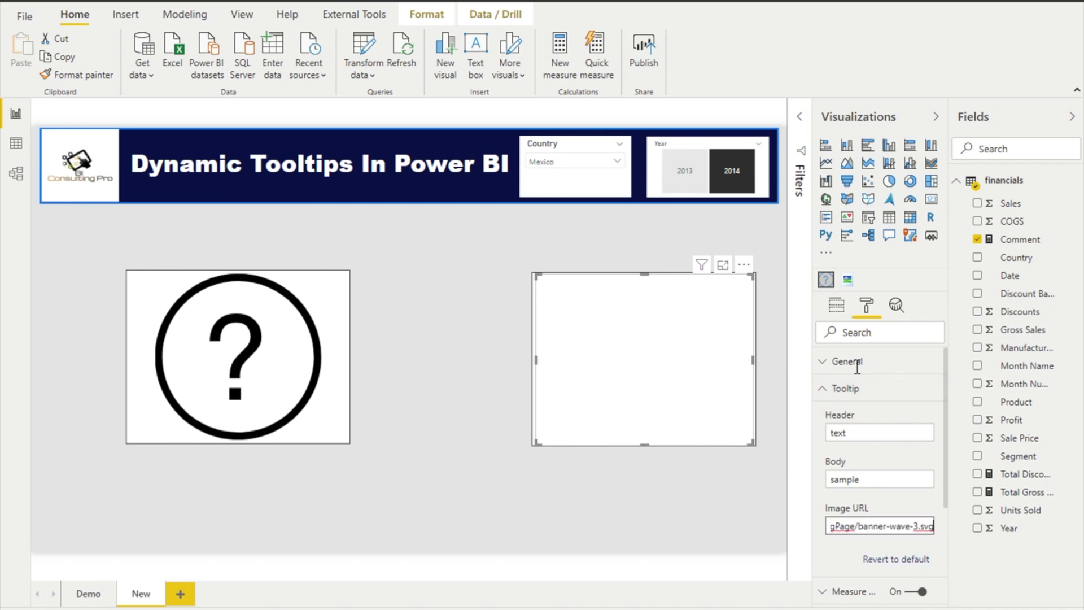
left_click(841, 389)
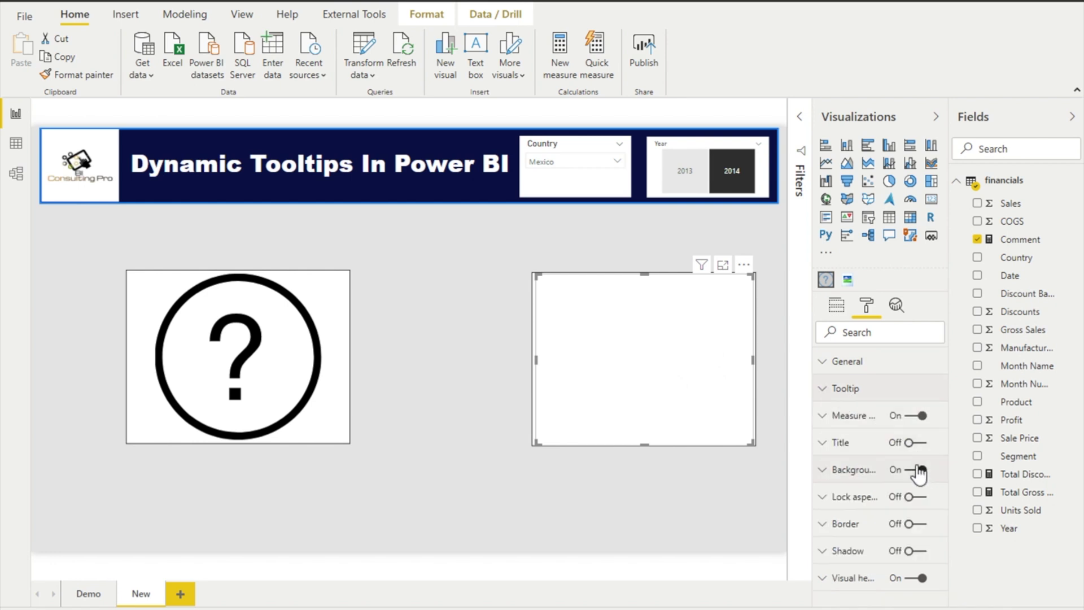
left_click(915, 471)
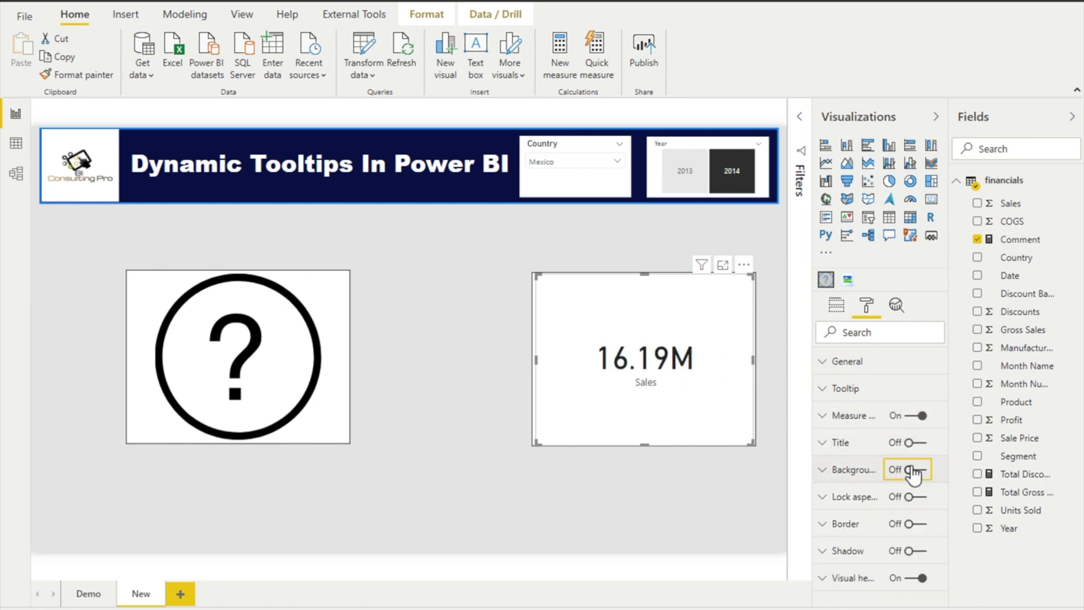
left_click(612, 500)
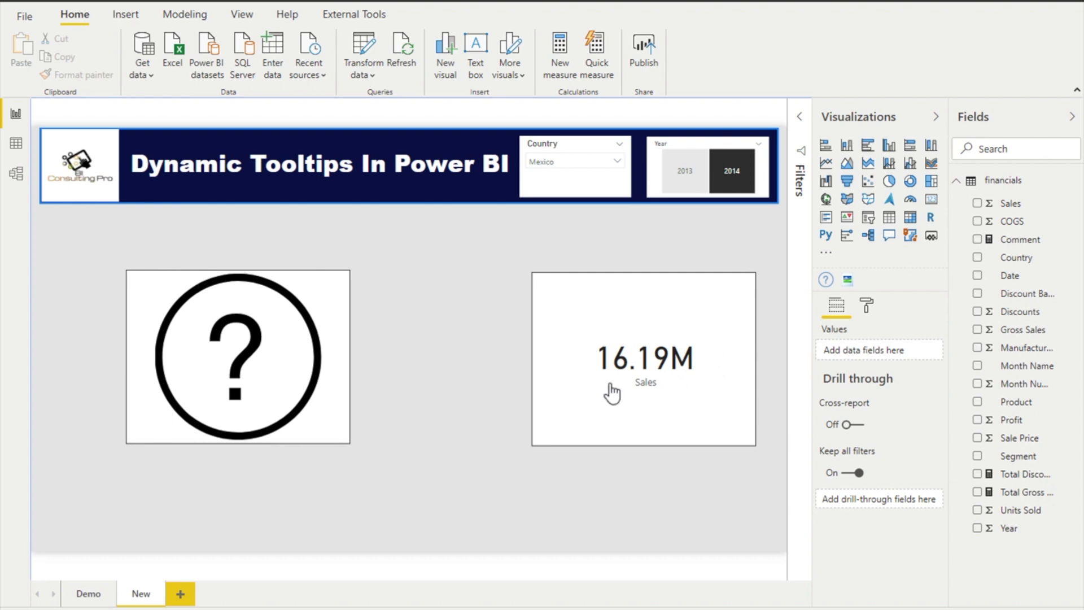
mouse_move(611, 392)
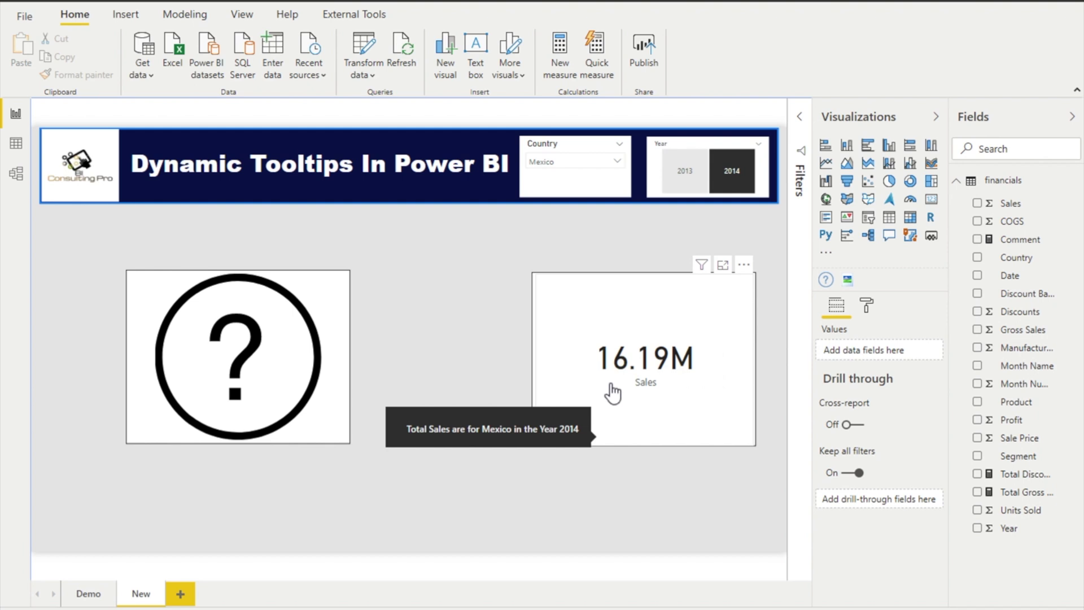
Select the left tooltip visual and replace its Image URL with the transparent image address.
left_click(183, 365)
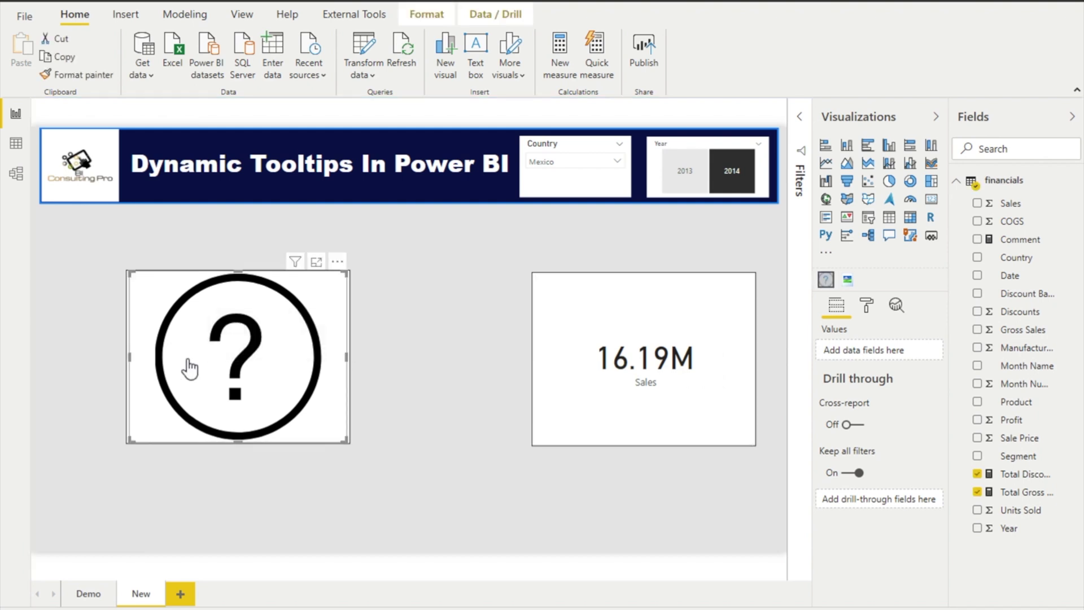
left_click(862, 311)
left_click(851, 416)
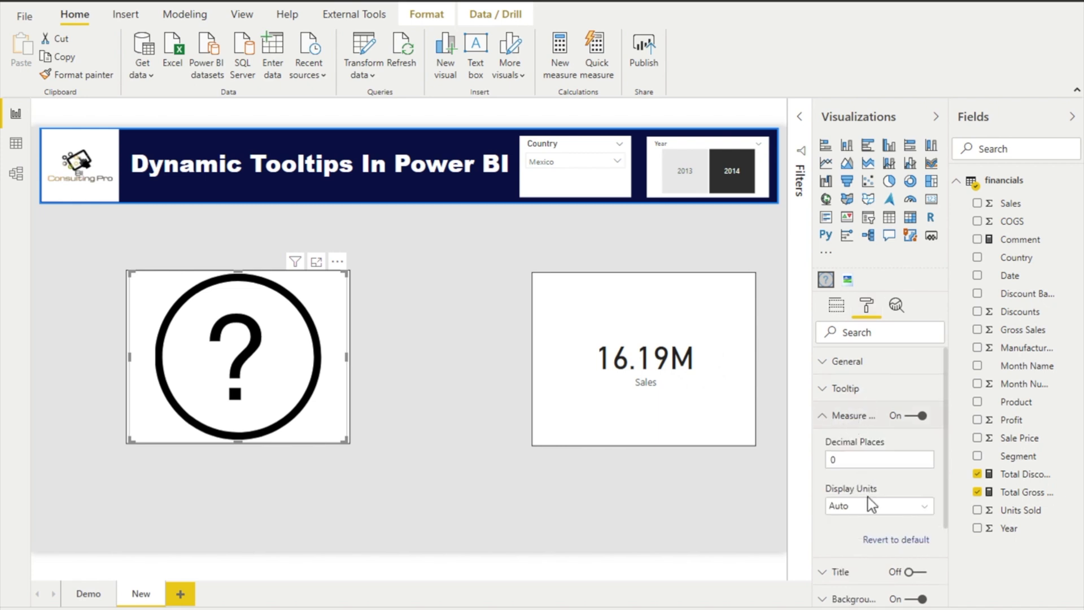
left_click(855, 416)
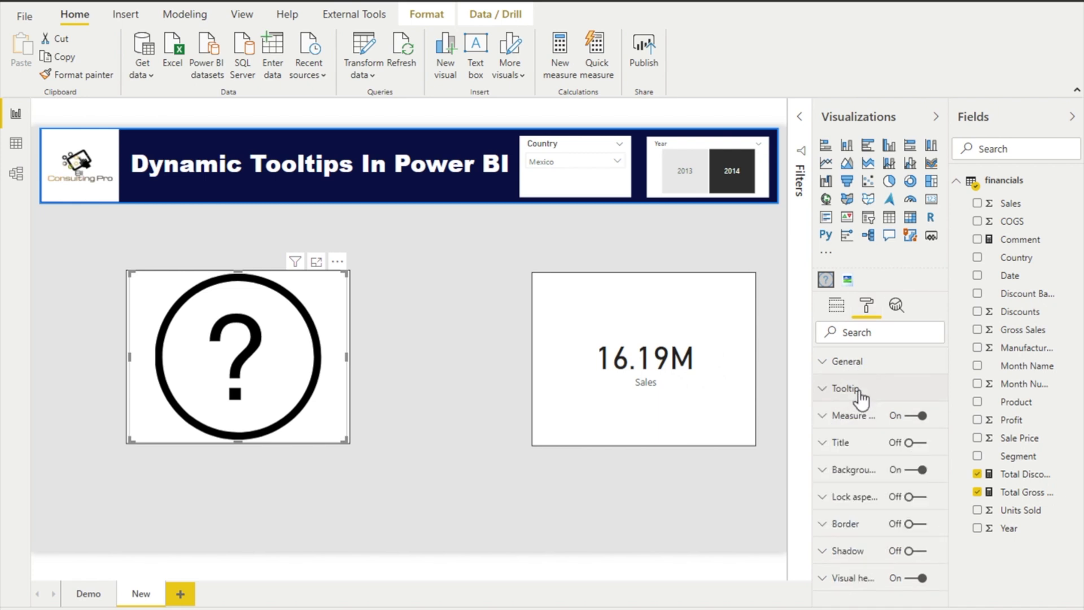
left_click(861, 390)
triple_click(875, 525)
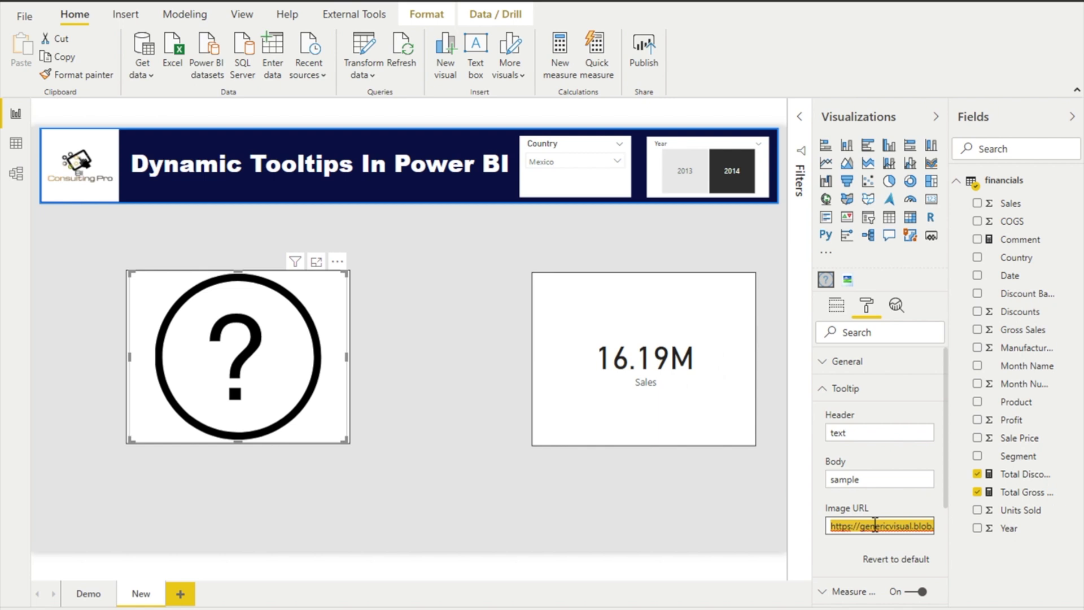
key("ctrl+v")
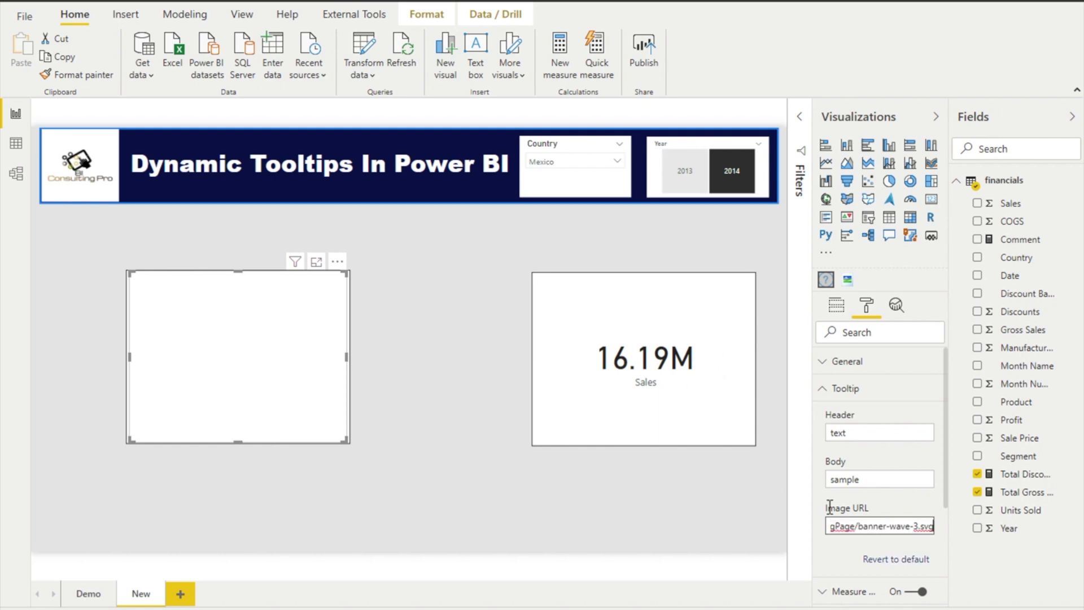
left_click(871, 401)
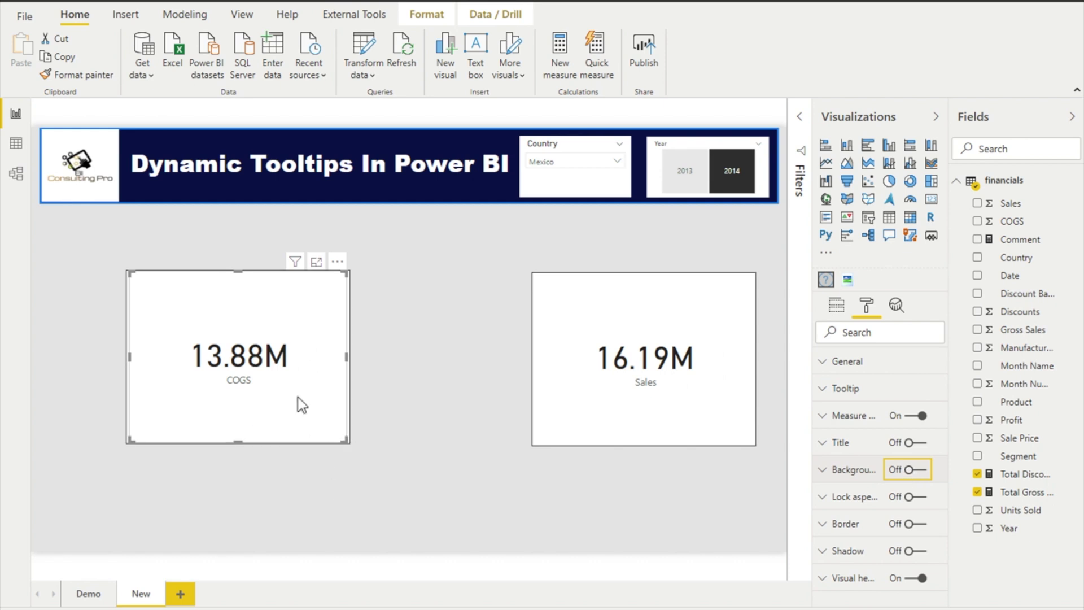
mouse_move(238, 356)
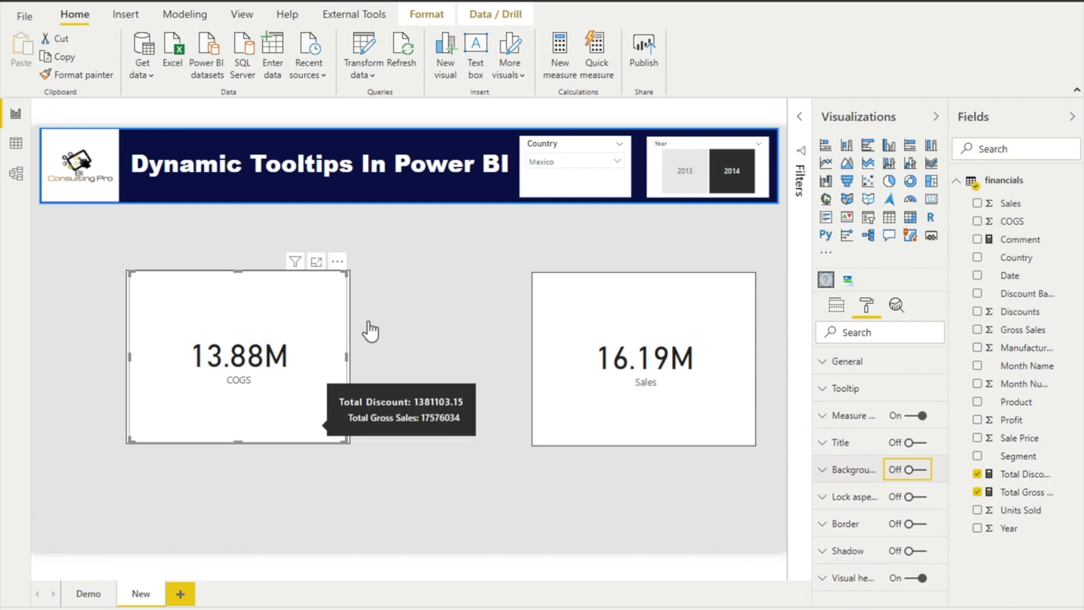
Filter the report to France in the Country slicer and 2013 in the Year slicer.
left_click(566, 164)
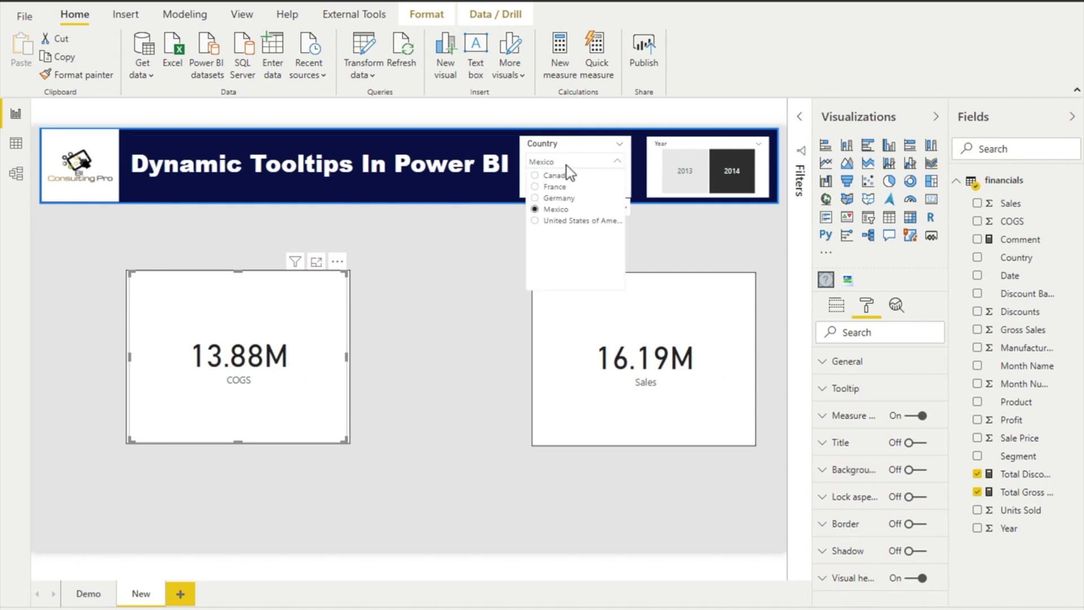
left_click(556, 187)
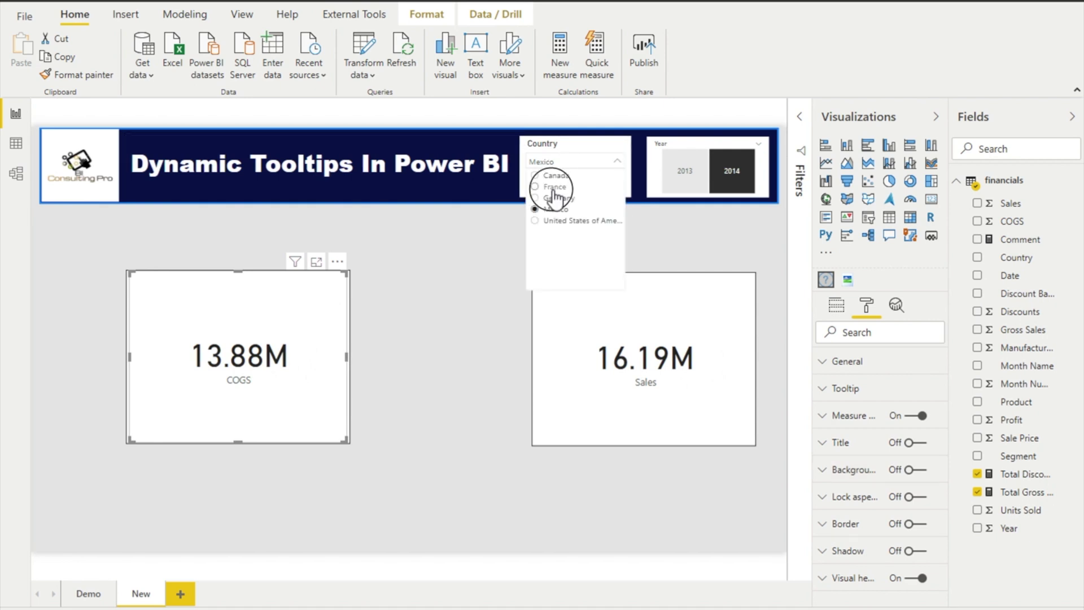
left_click(678, 171)
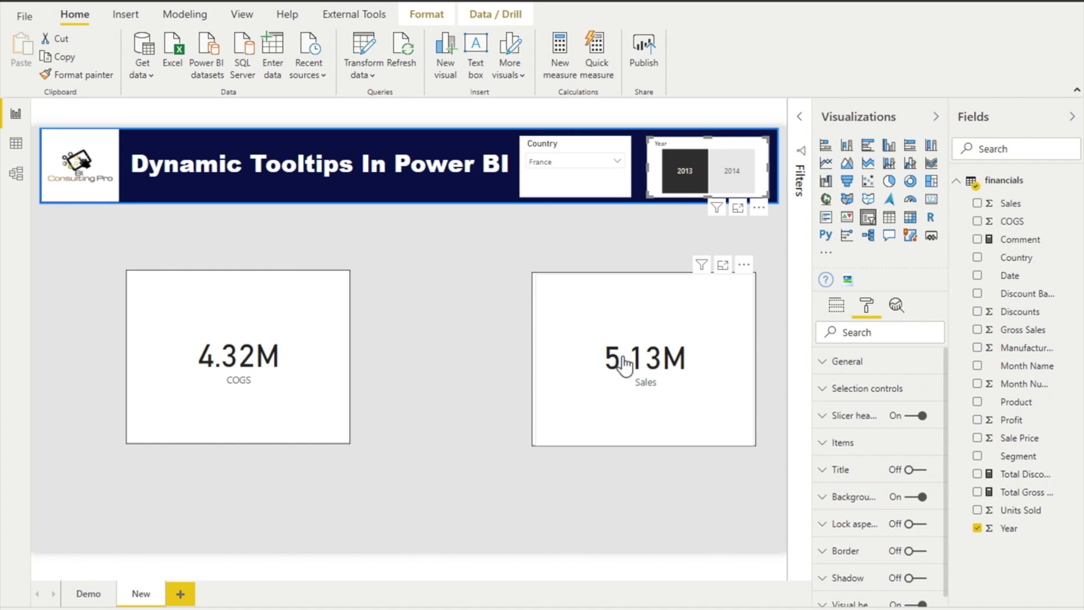